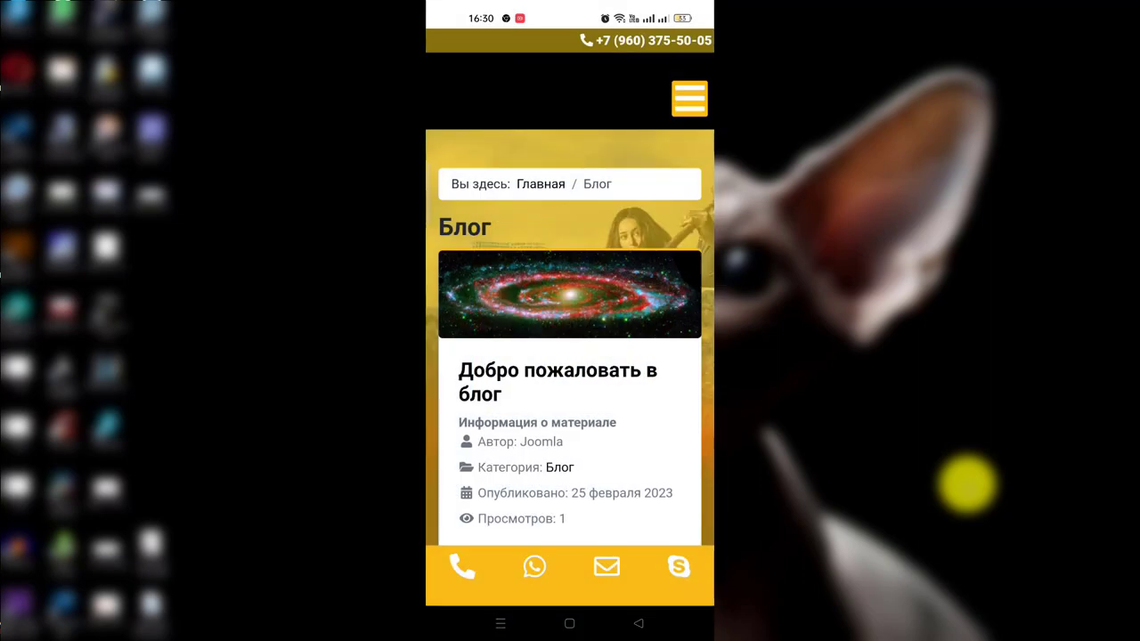
Look through the blog page in the installed mobile web app, including its login form, and leave the app
scroll(570, 290, down, 15)
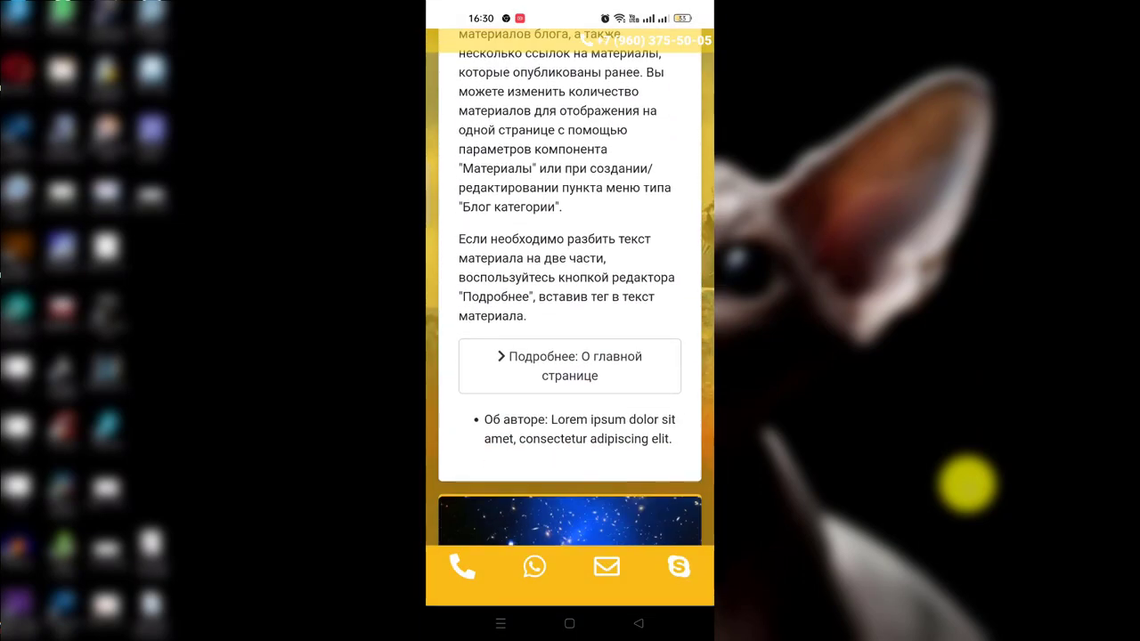
scroll(570, 290, down, 15)
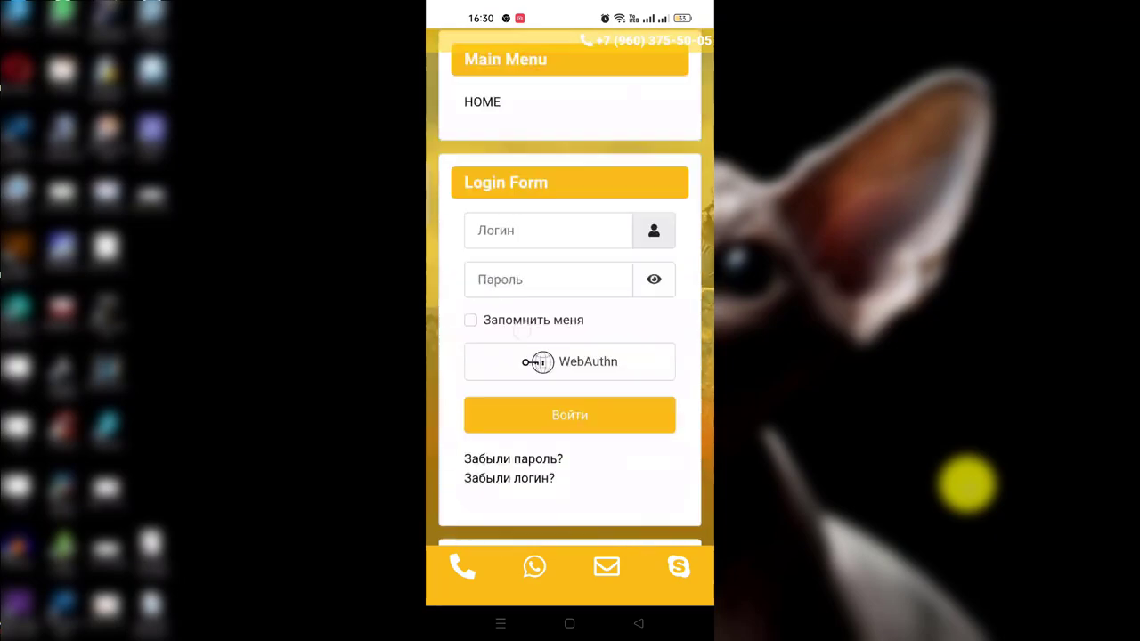
scroll(570, 357, down, 5)
scroll(570, 356, up, 20)
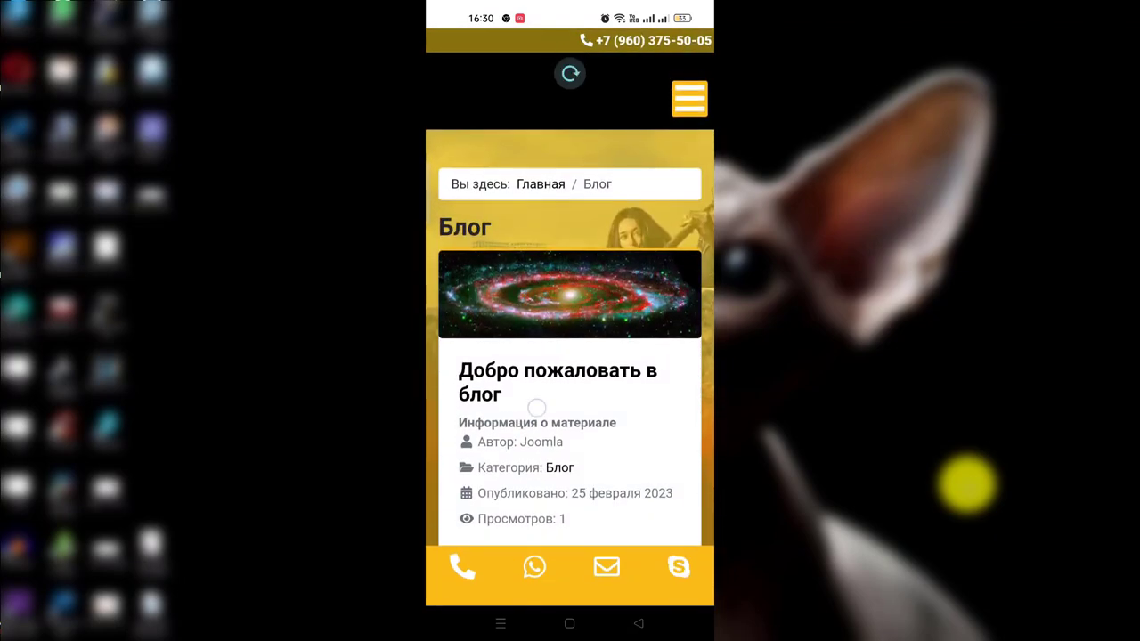
click(639, 623)
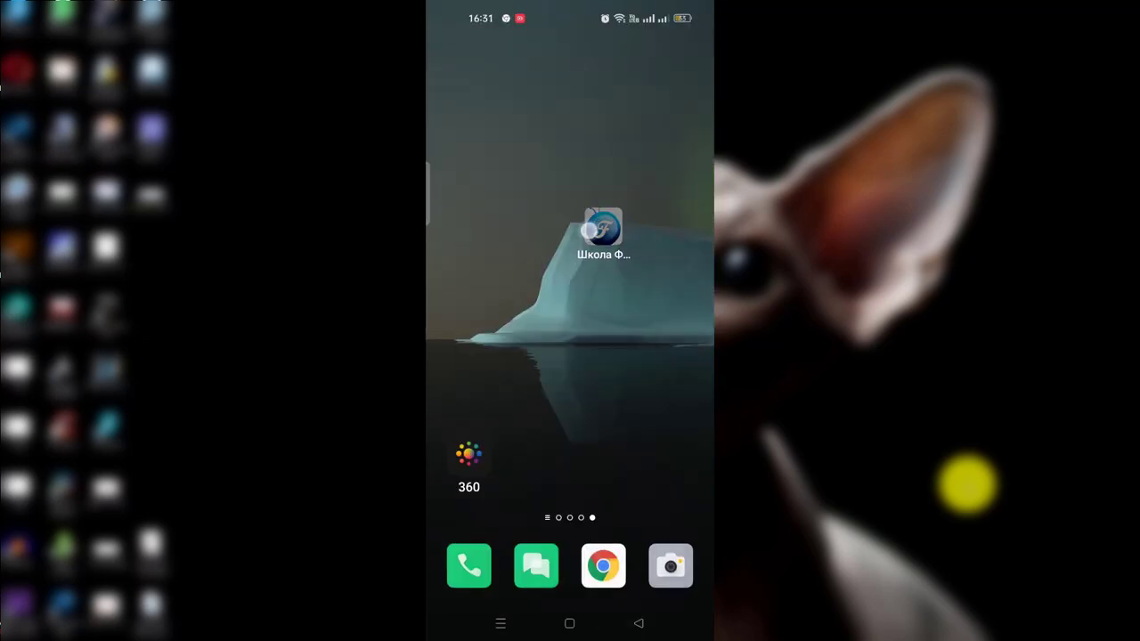
Uninstall the school's web app from the phone's home screen and check the neighbouring home screen pages
click(589, 231)
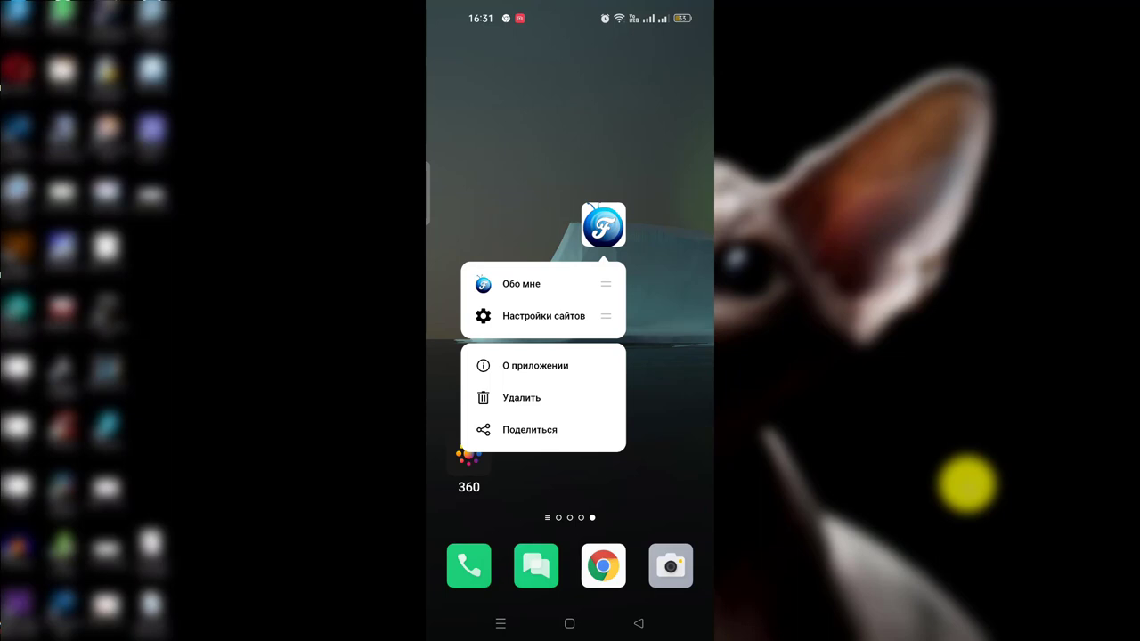
click(520, 398)
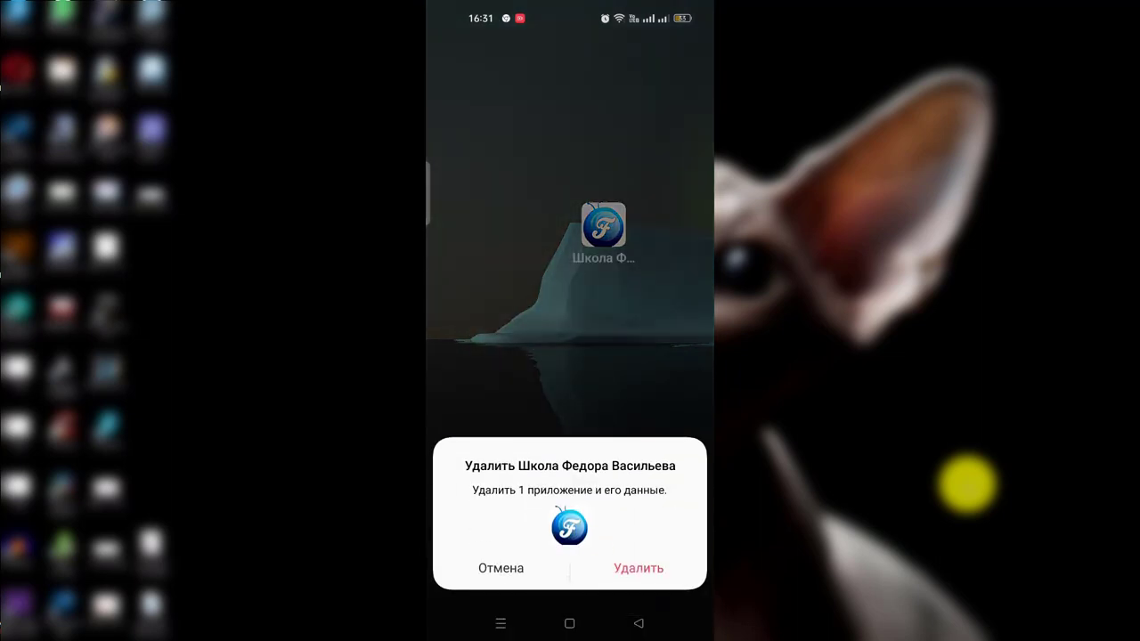
click(639, 568)
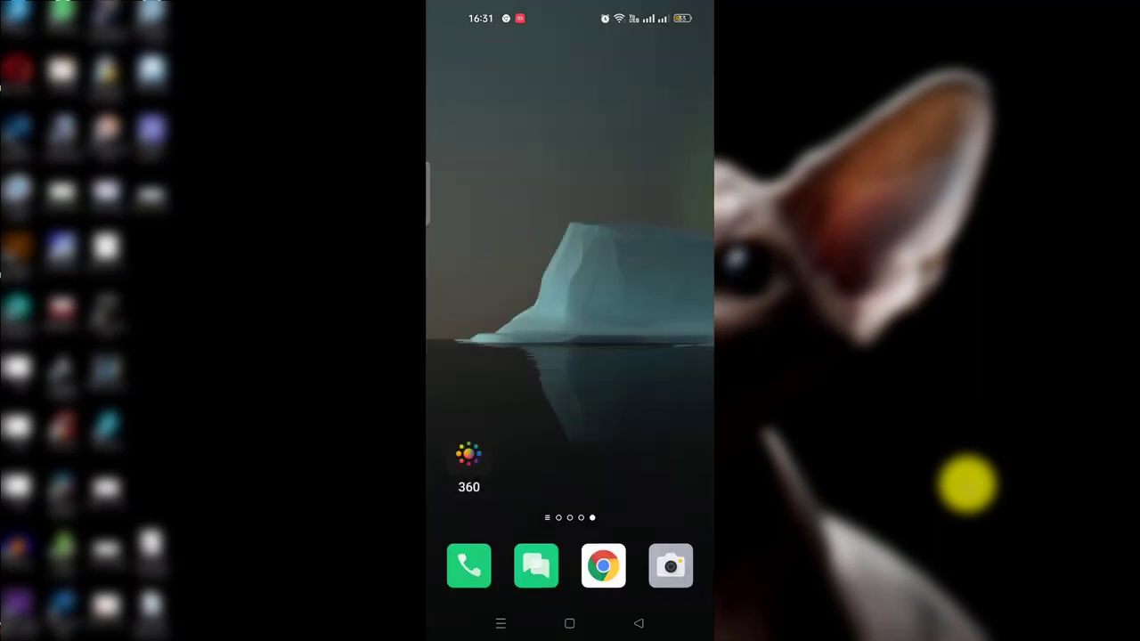
drag(498, 357, 668, 356)
drag(528, 336, 450, 339)
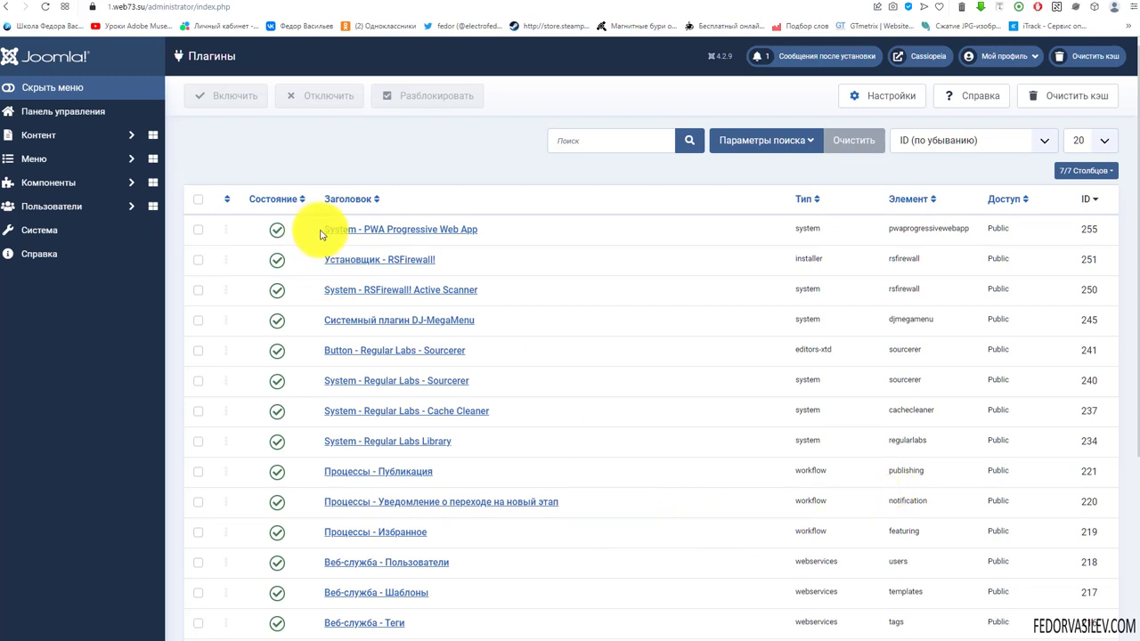
Open the start settings (Начинать) of the System - PWA Progressive Web App plugin in the Joomla administrator
click(375, 233)
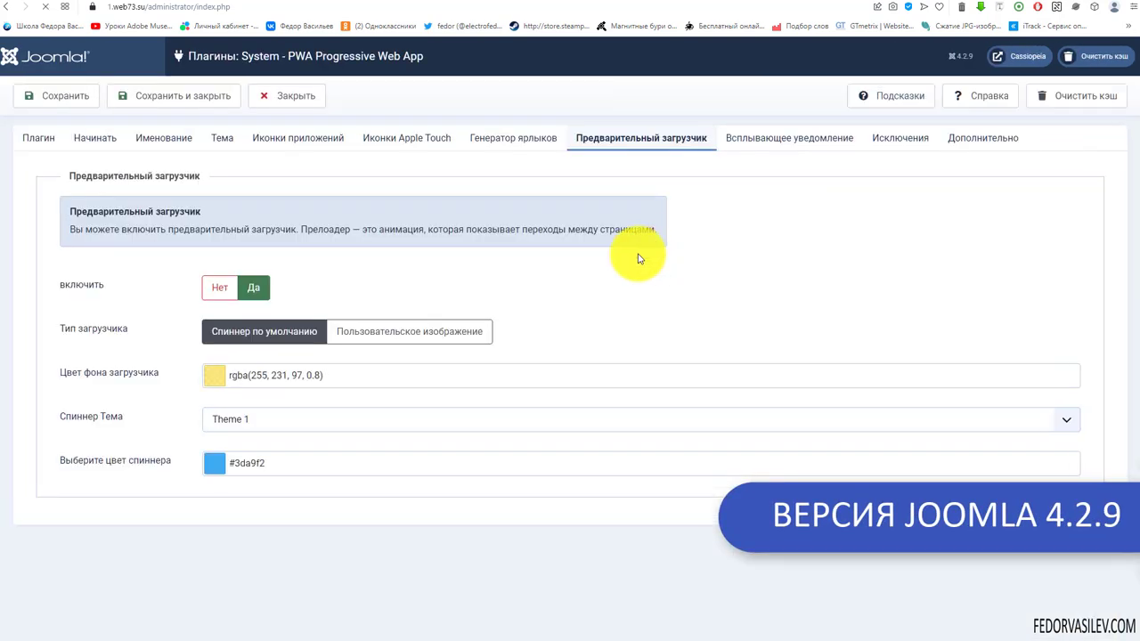
click(35, 136)
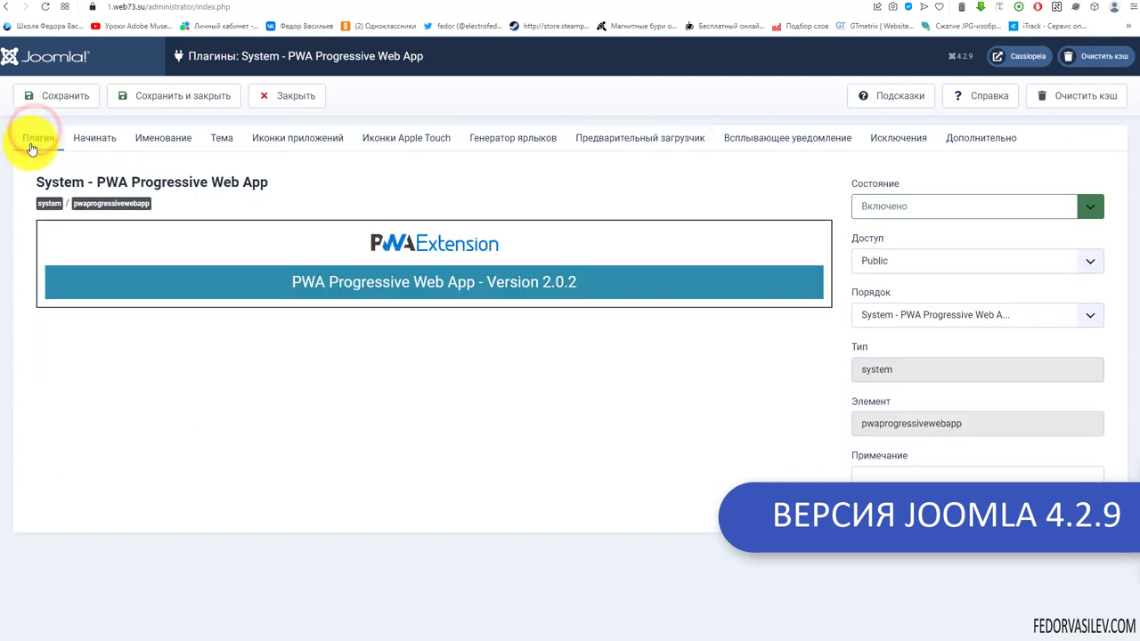
click(81, 141)
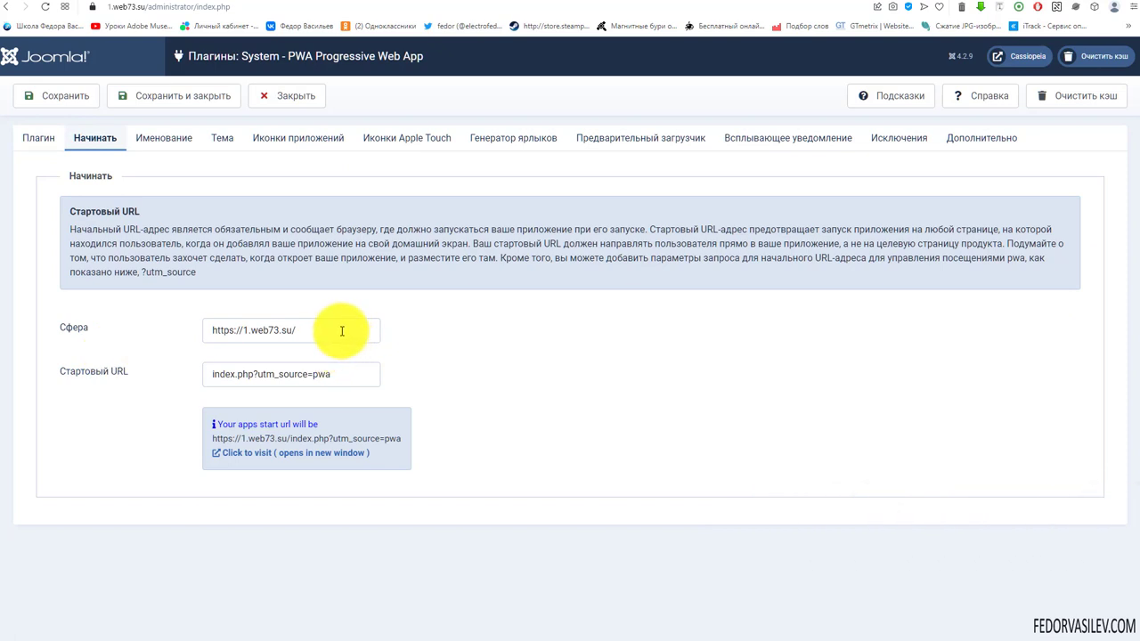
Examine the plugin's scope (Сфера) and start URL (Стартовый URL) values, including the utm_source parameter
drag(338, 330, 173, 330)
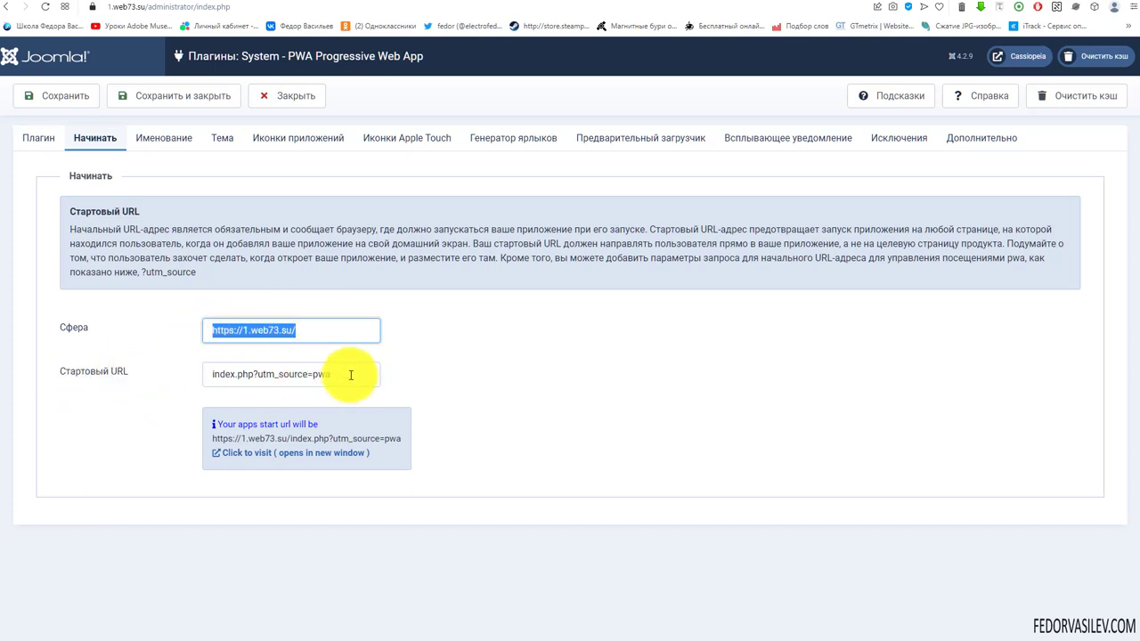
drag(351, 374, 214, 371)
click(448, 370)
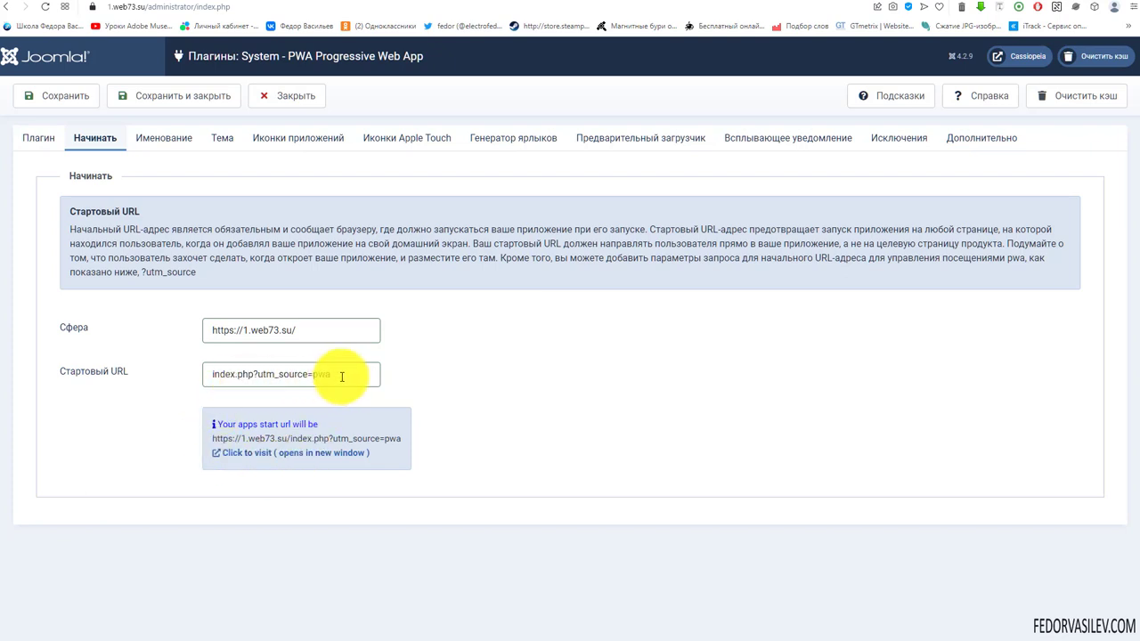
drag(342, 375, 277, 380)
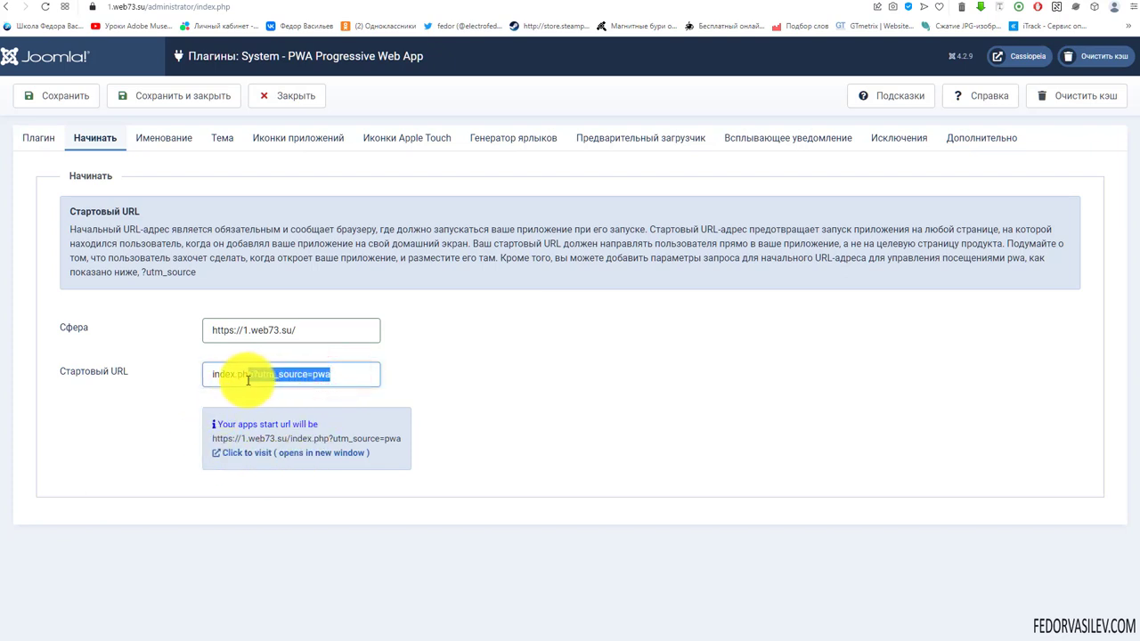
click(284, 381)
drag(338, 371, 191, 376)
click(271, 370)
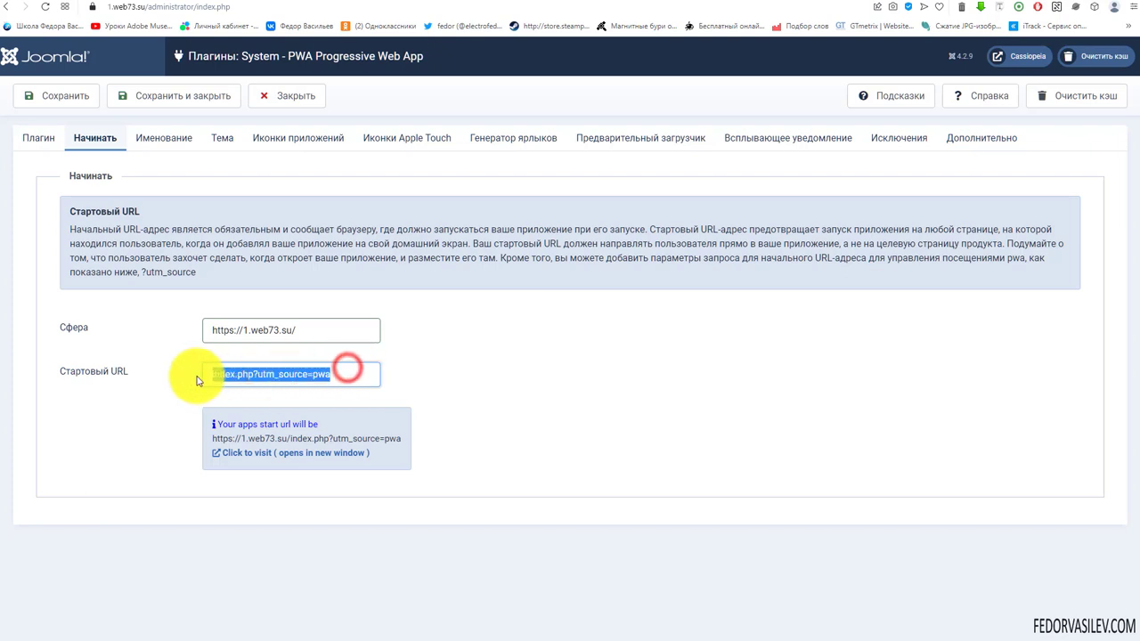
click(341, 374)
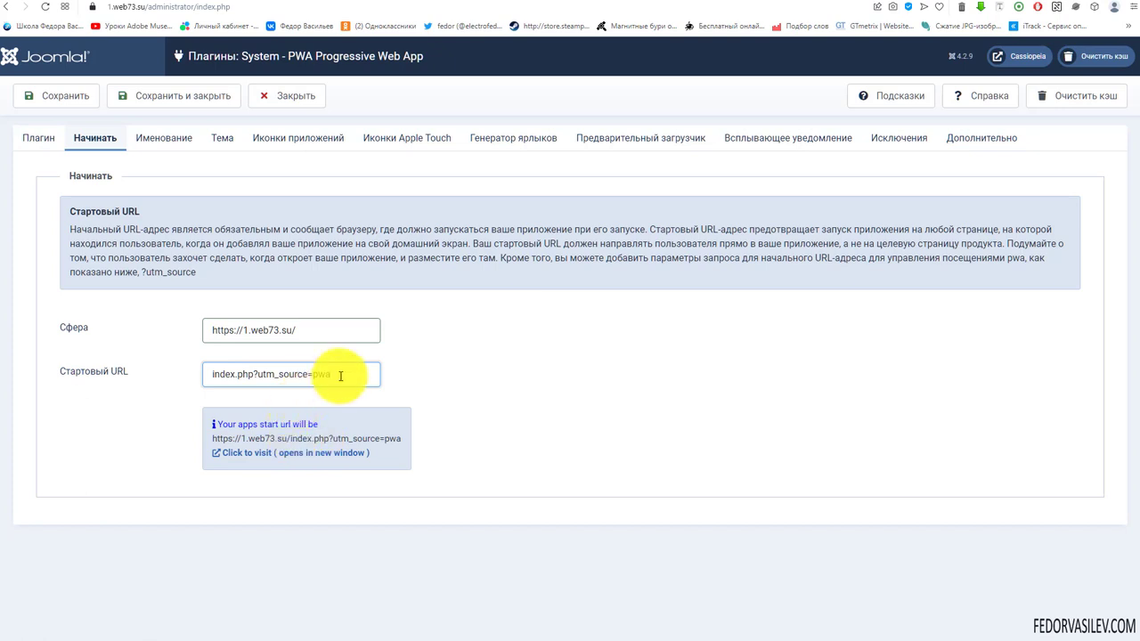
drag(335, 374, 128, 412)
click(150, 420)
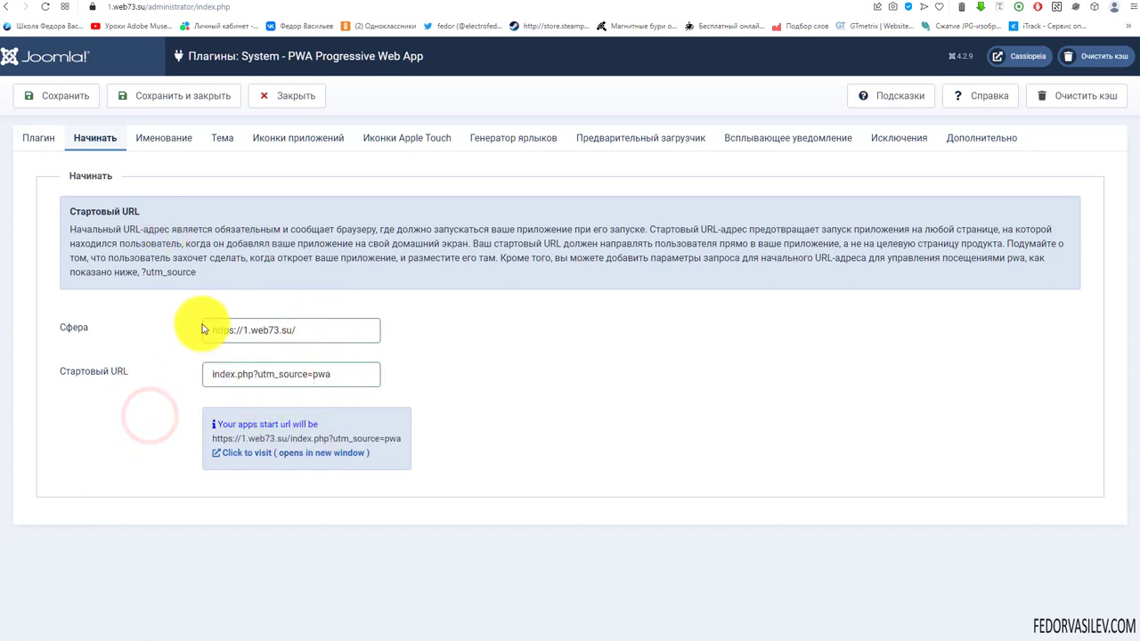
Examine the plugin's naming settings: the short name and its length limit, the name, and the description
click(166, 143)
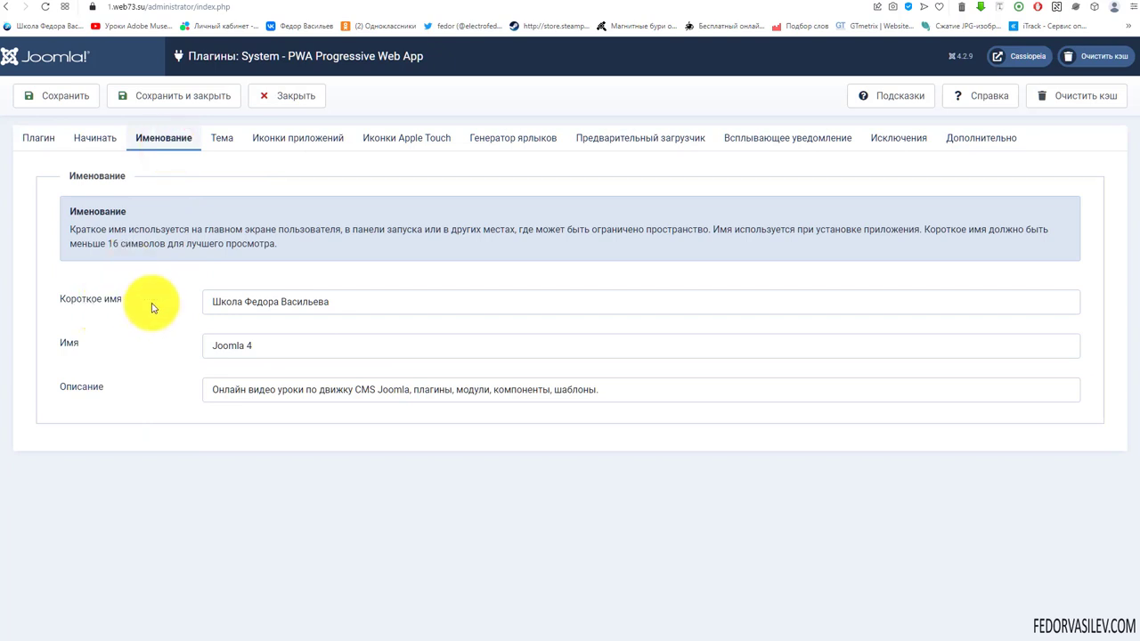
triple_click(363, 295)
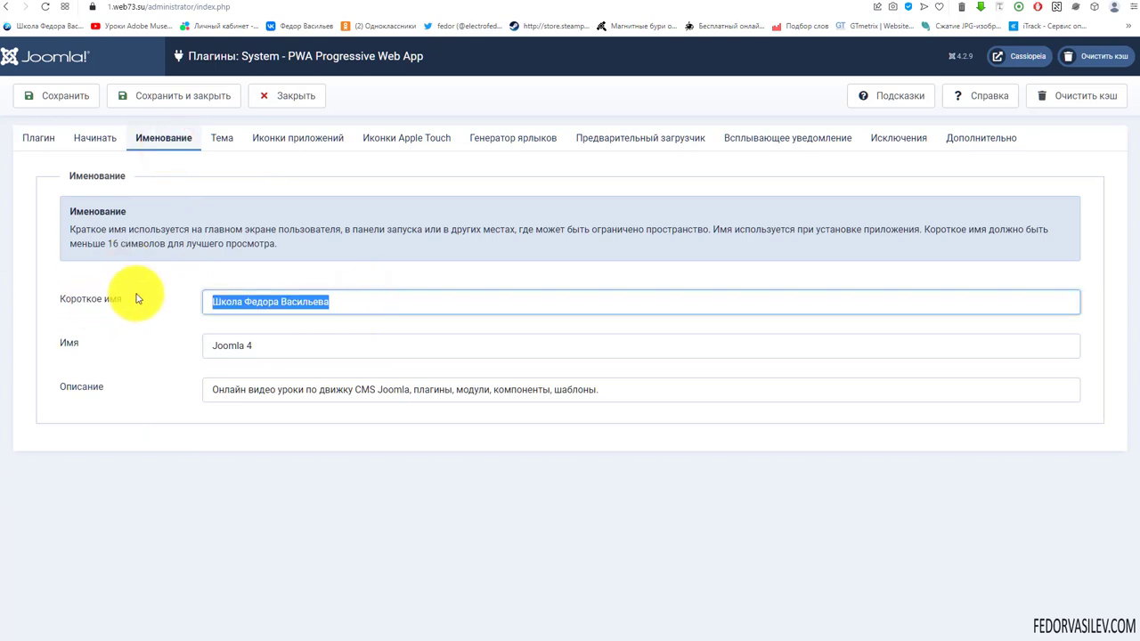
drag(279, 242, 71, 244)
click(125, 244)
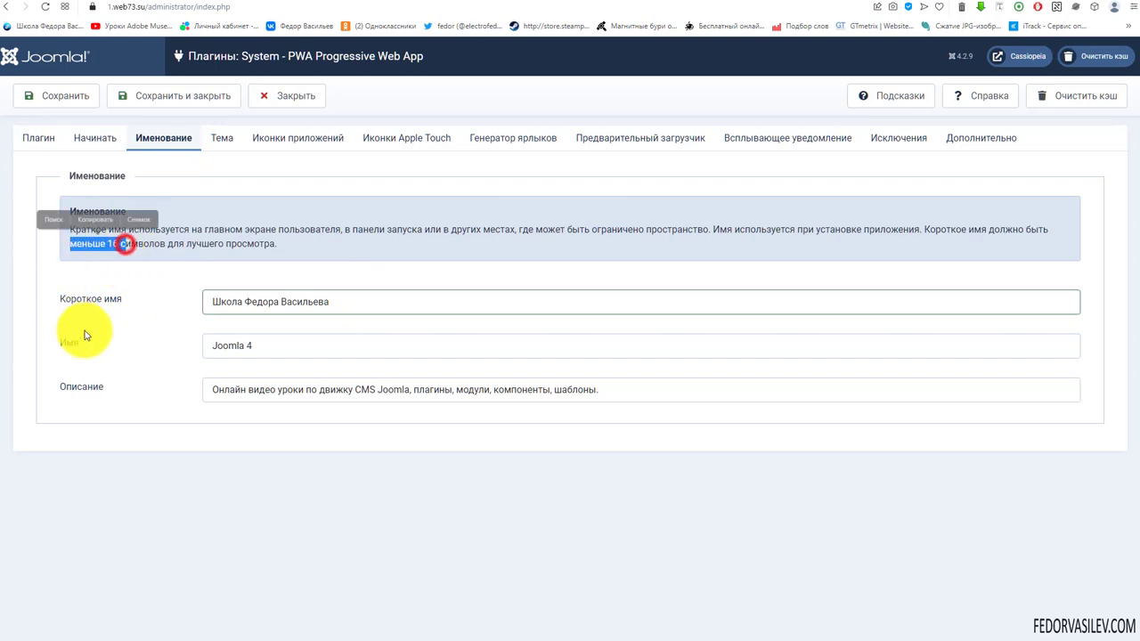
click(137, 247)
drag(359, 303, 141, 352)
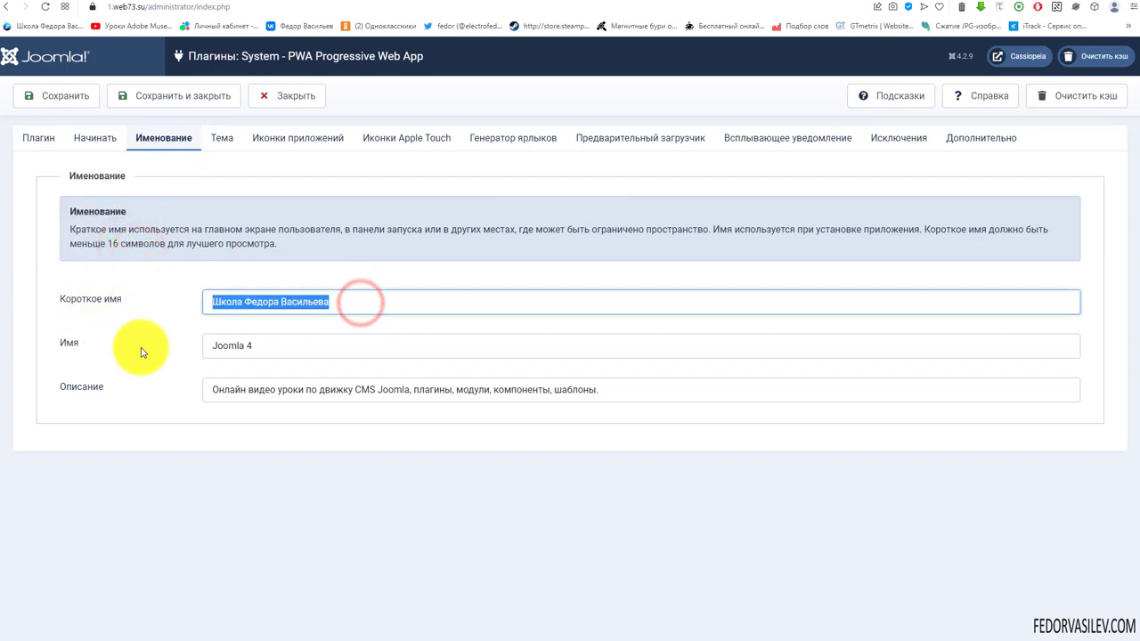
drag(288, 348, 217, 348)
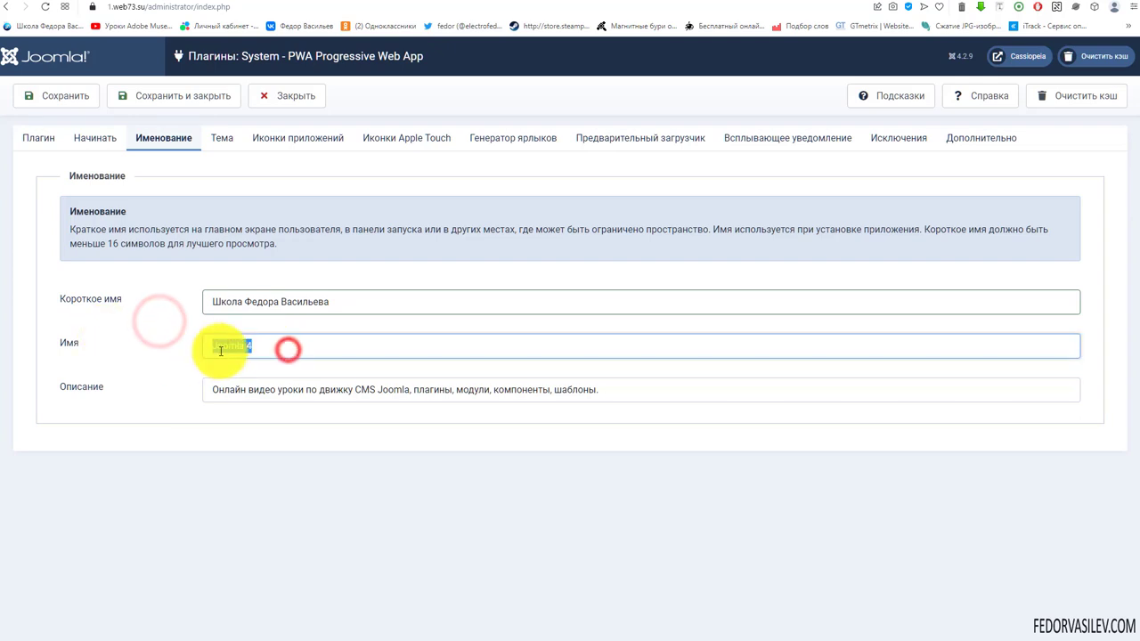
click(219, 351)
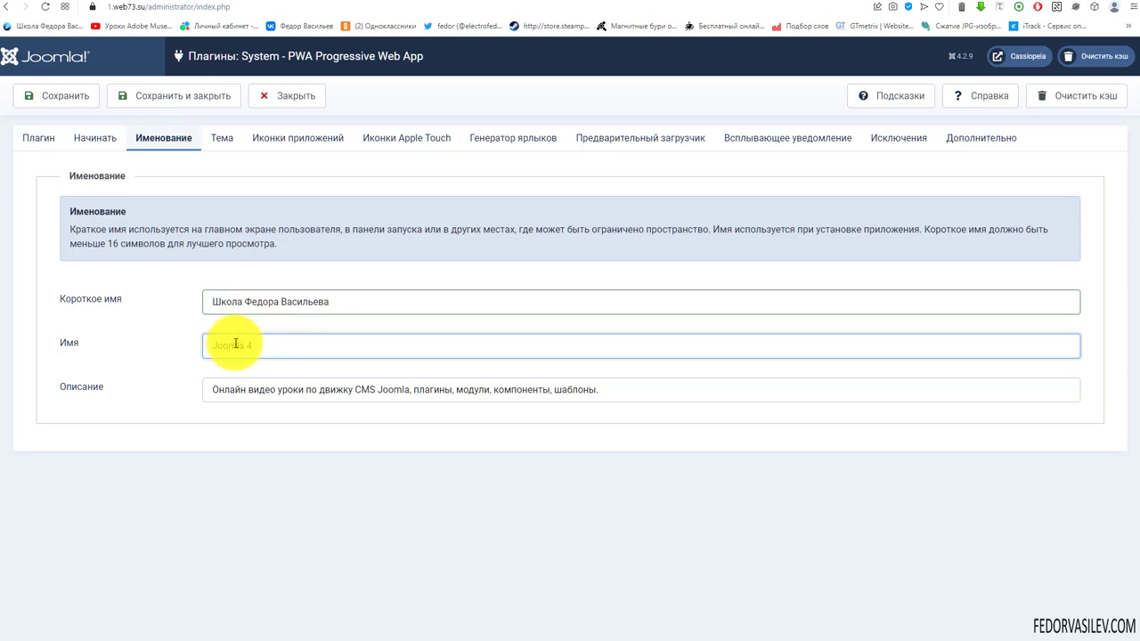
drag(264, 339, 190, 344)
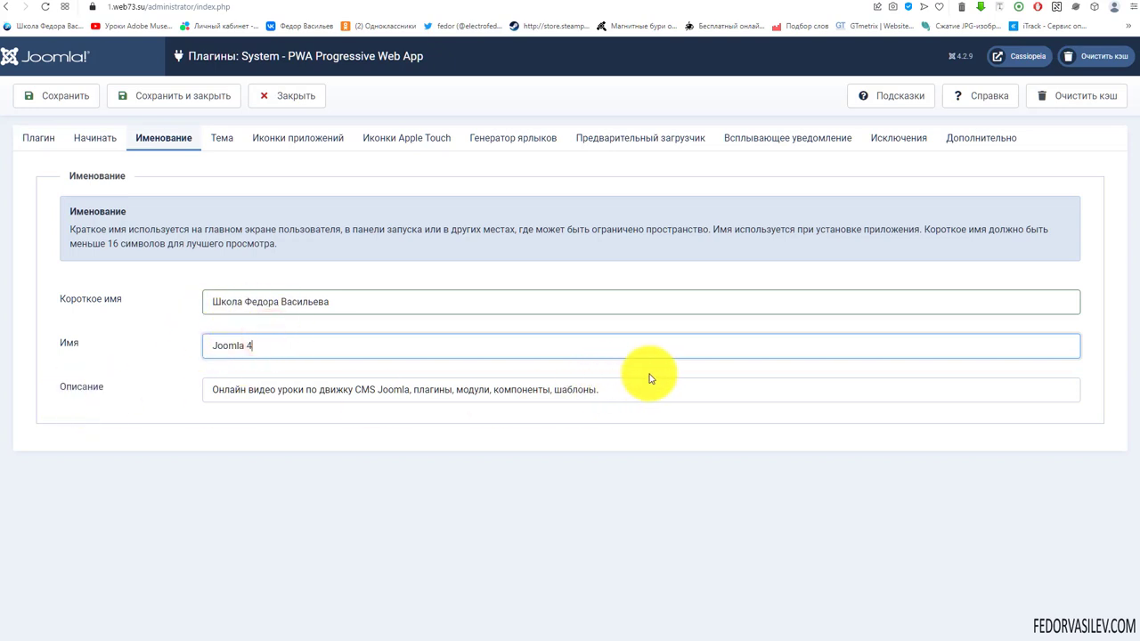
drag(636, 386, 172, 393)
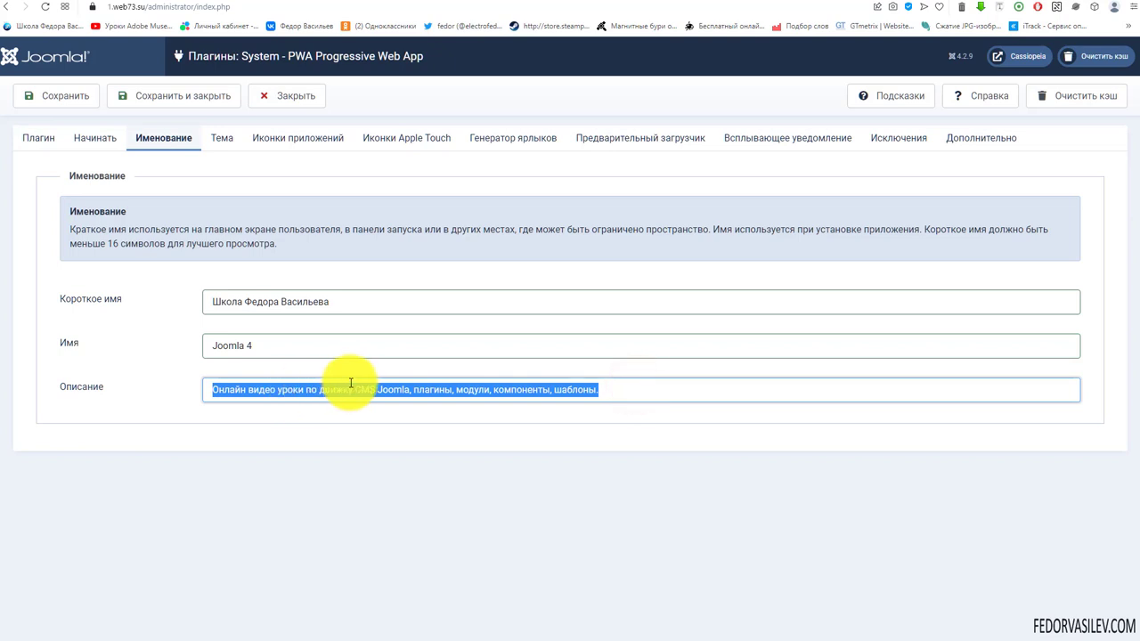
click(269, 390)
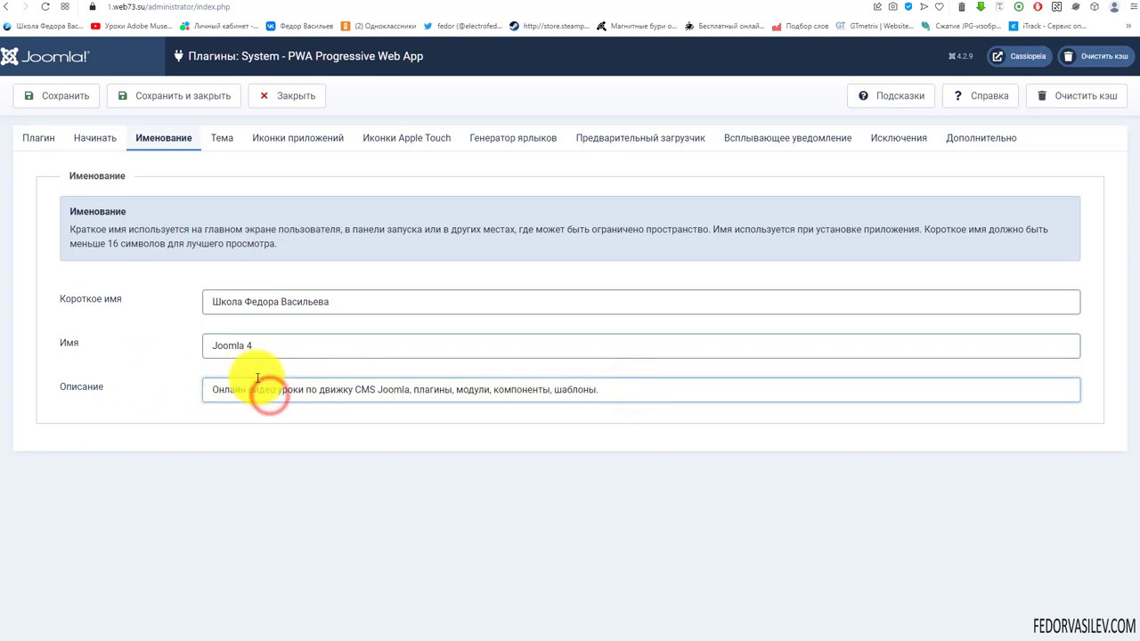
Examine the app theme's colour settings: the background colour and the Android and iOS prompt background and text colours
click(218, 138)
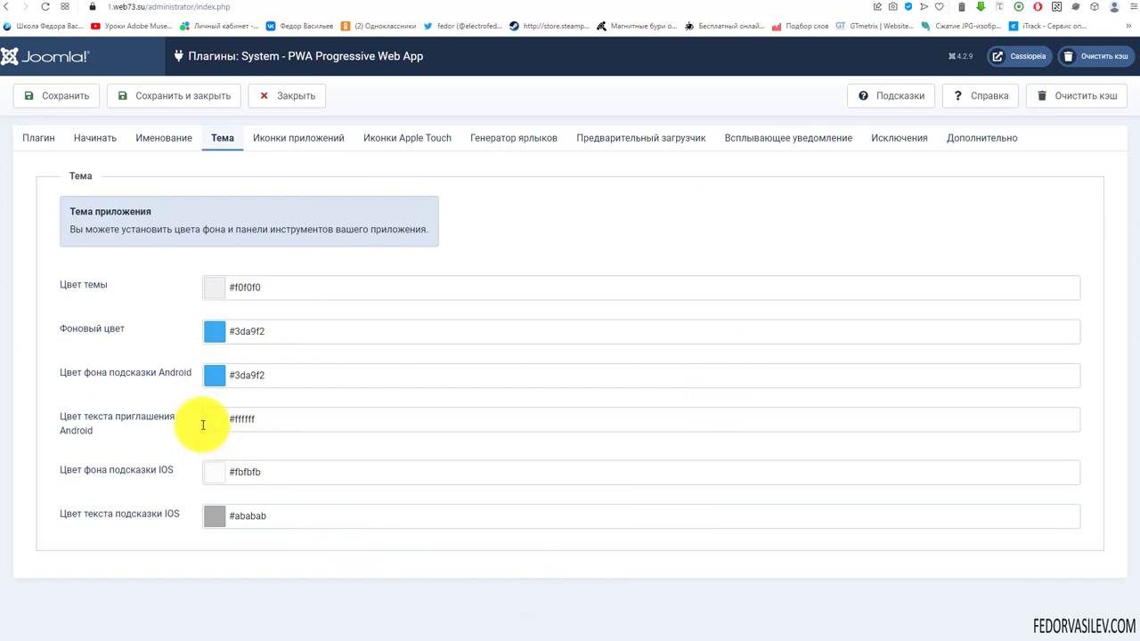
click(211, 335)
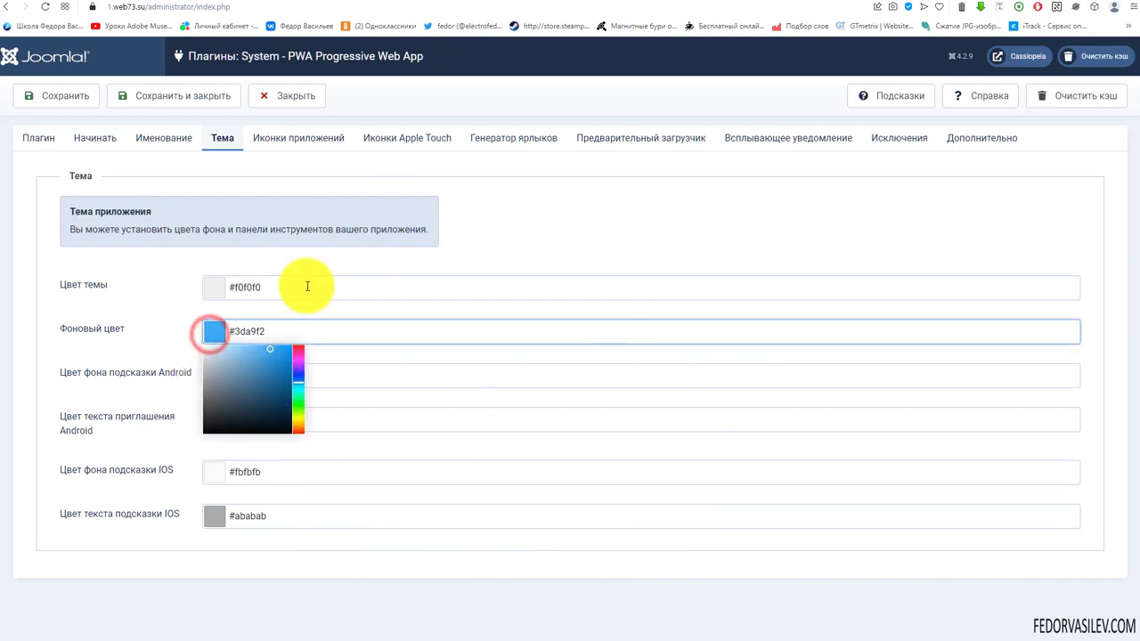
click(161, 346)
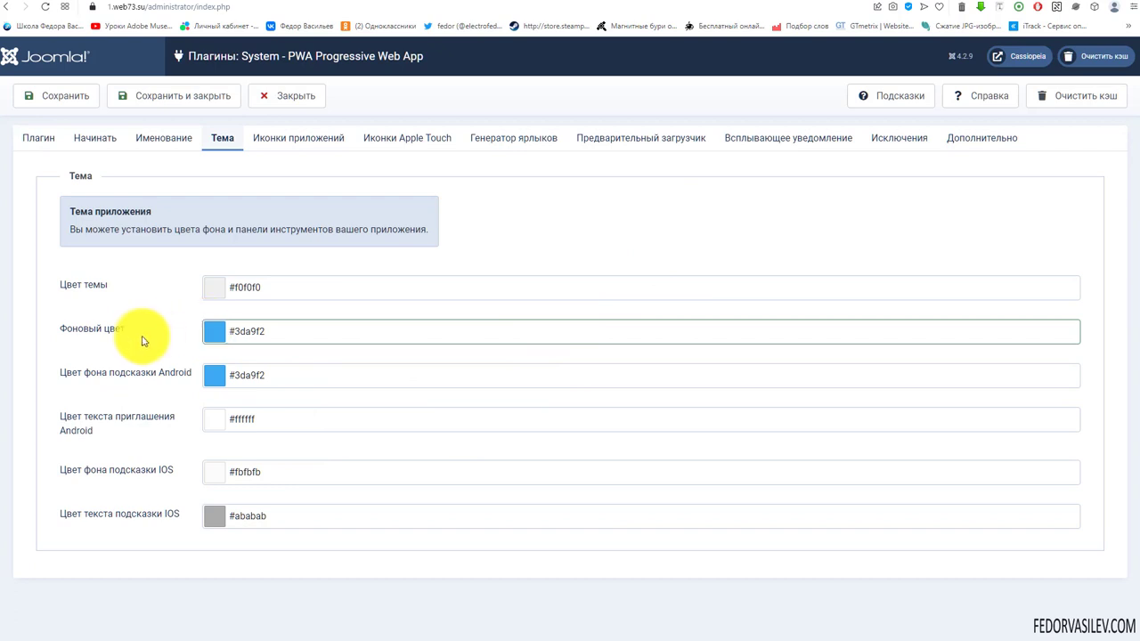
click(214, 331)
click(199, 349)
click(214, 374)
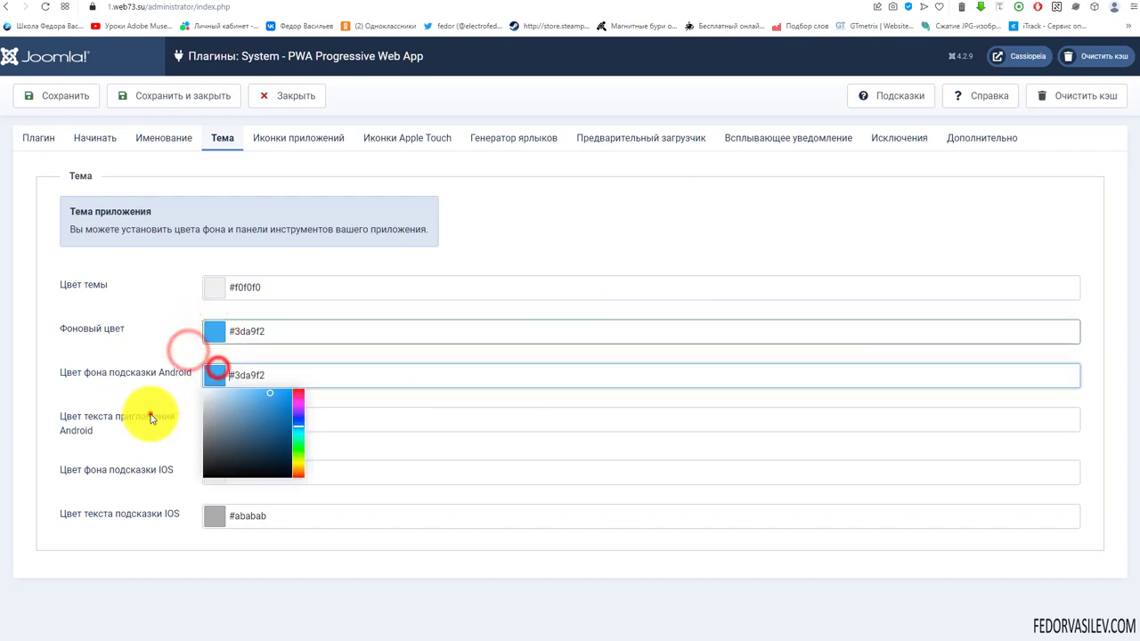
click(149, 419)
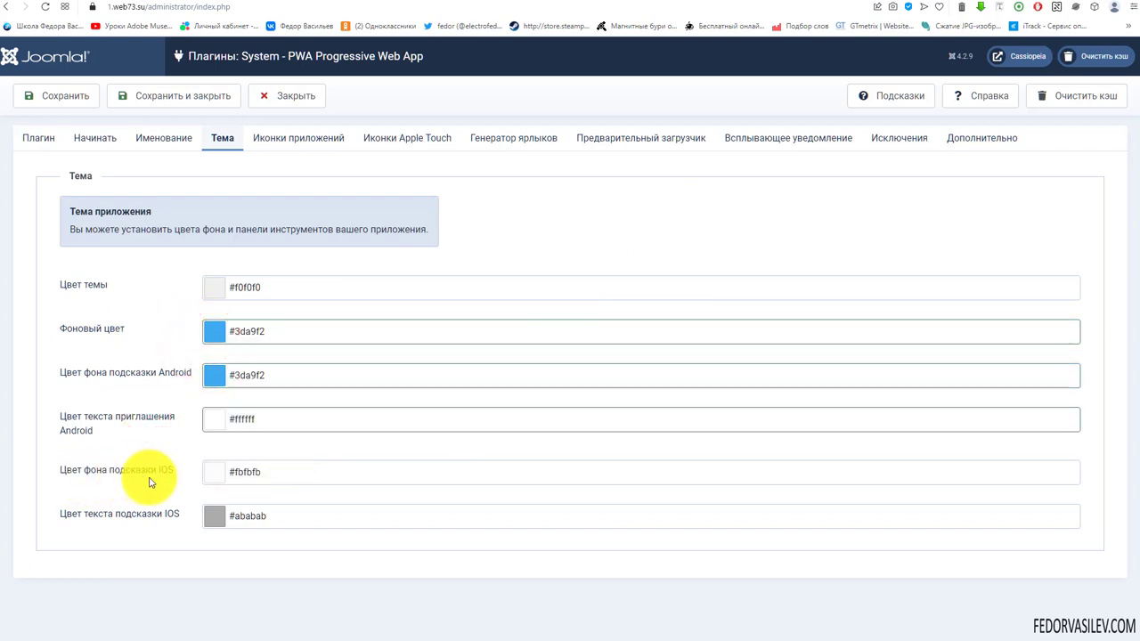
click(177, 471)
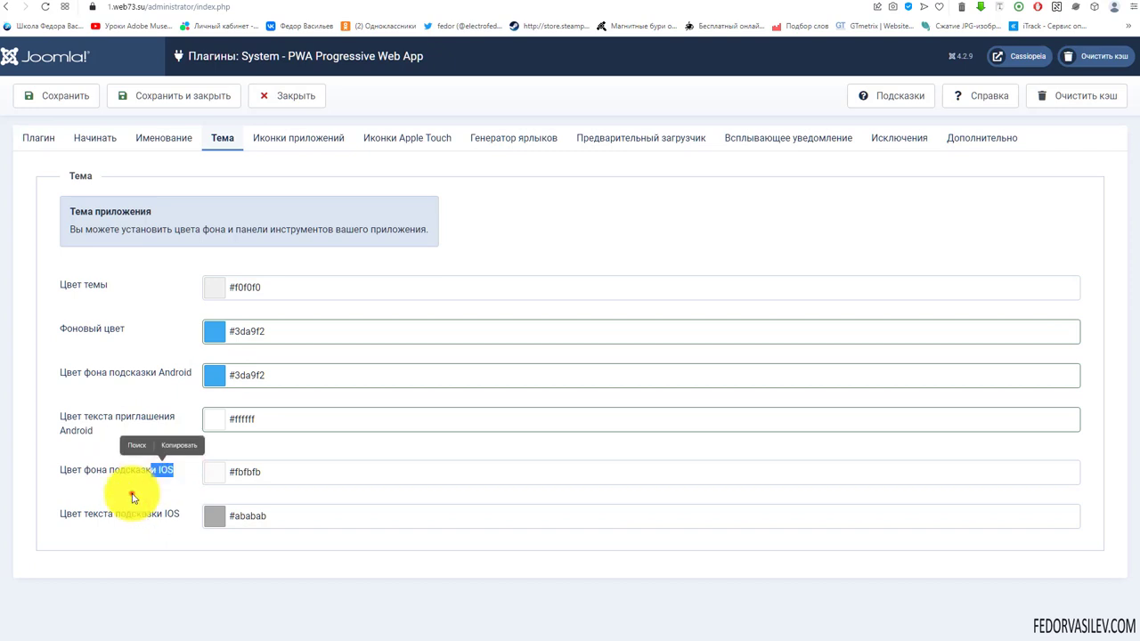
click(169, 496)
drag(178, 516, 98, 521)
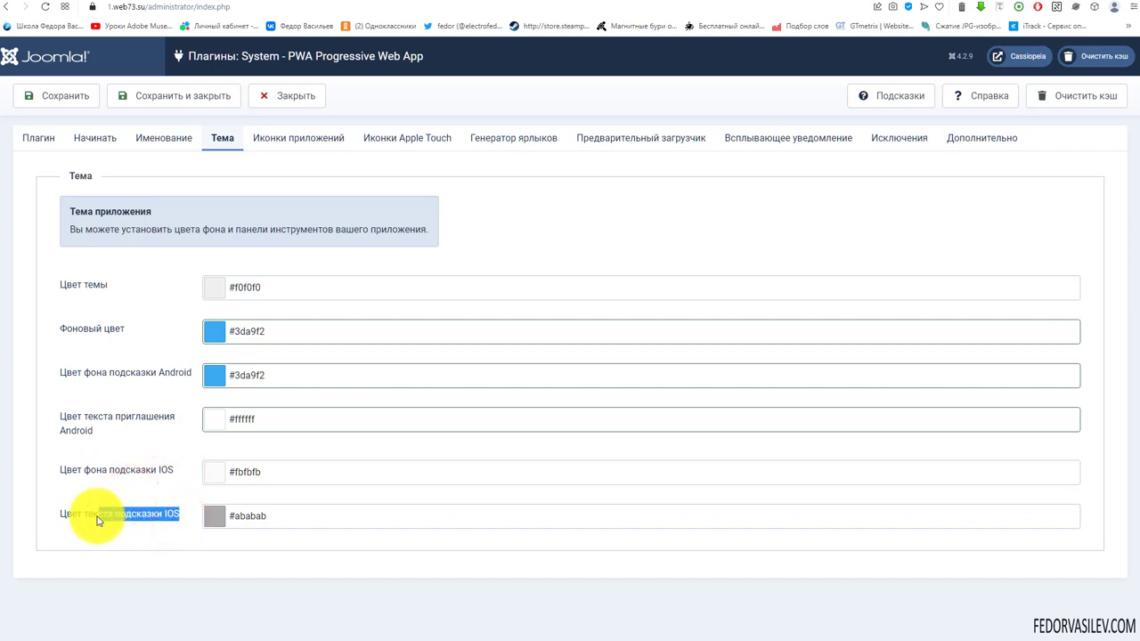
click(140, 505)
click(174, 365)
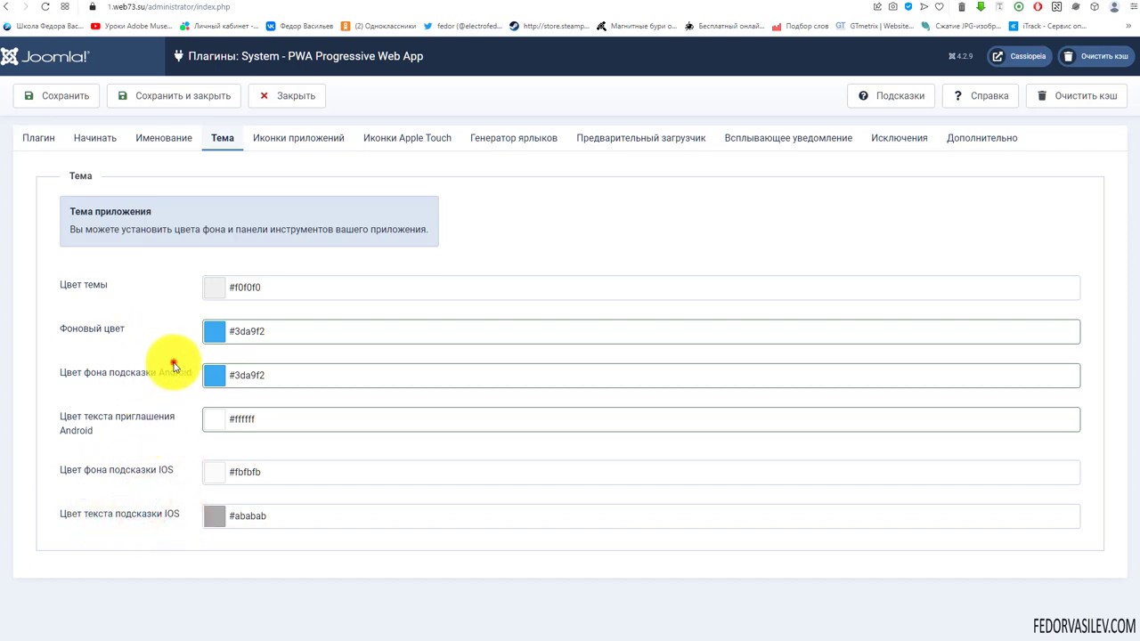
drag(109, 373, 61, 374)
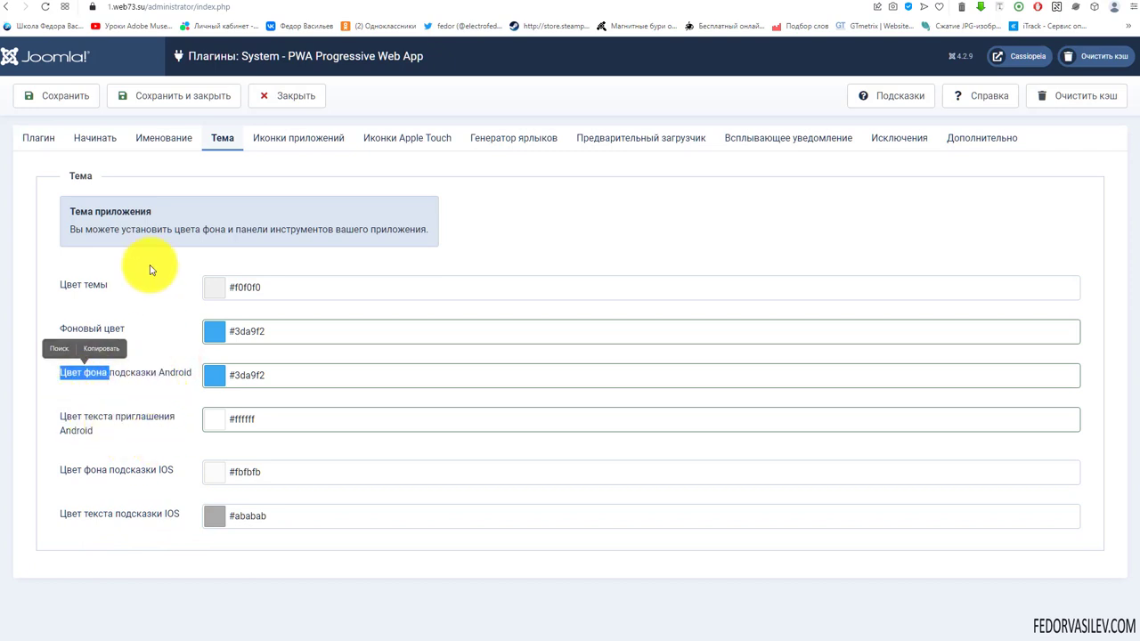
Open the app icon settings (Иконки приложений) and examine the PNG requirement and the icon slots from the 512 px default through 192 px
click(289, 148)
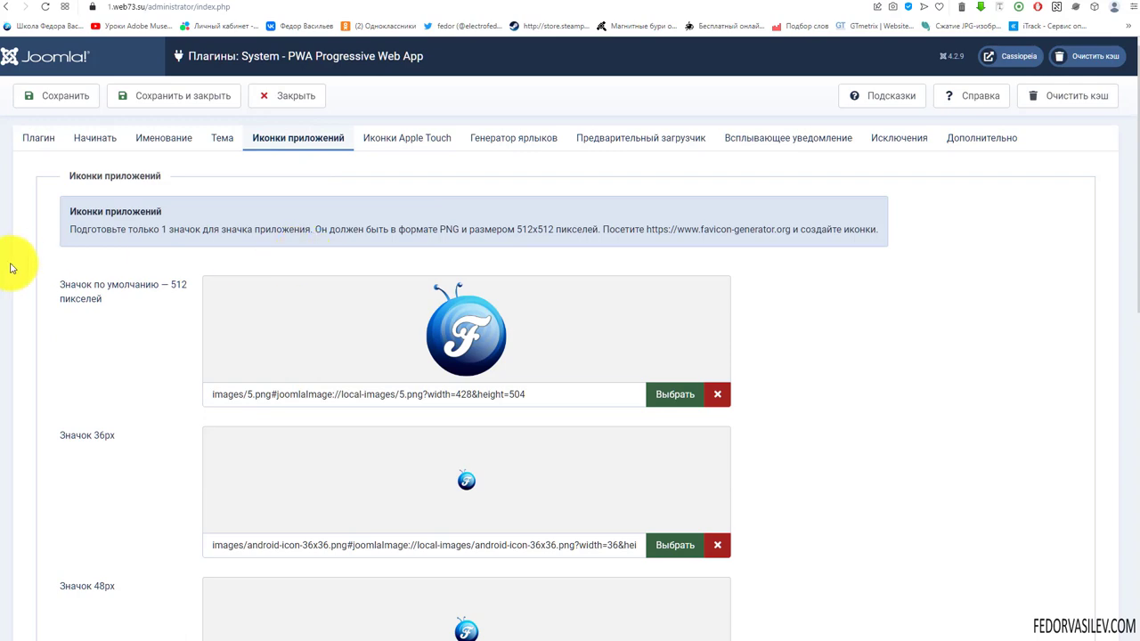
scroll(95, 293, down, 3)
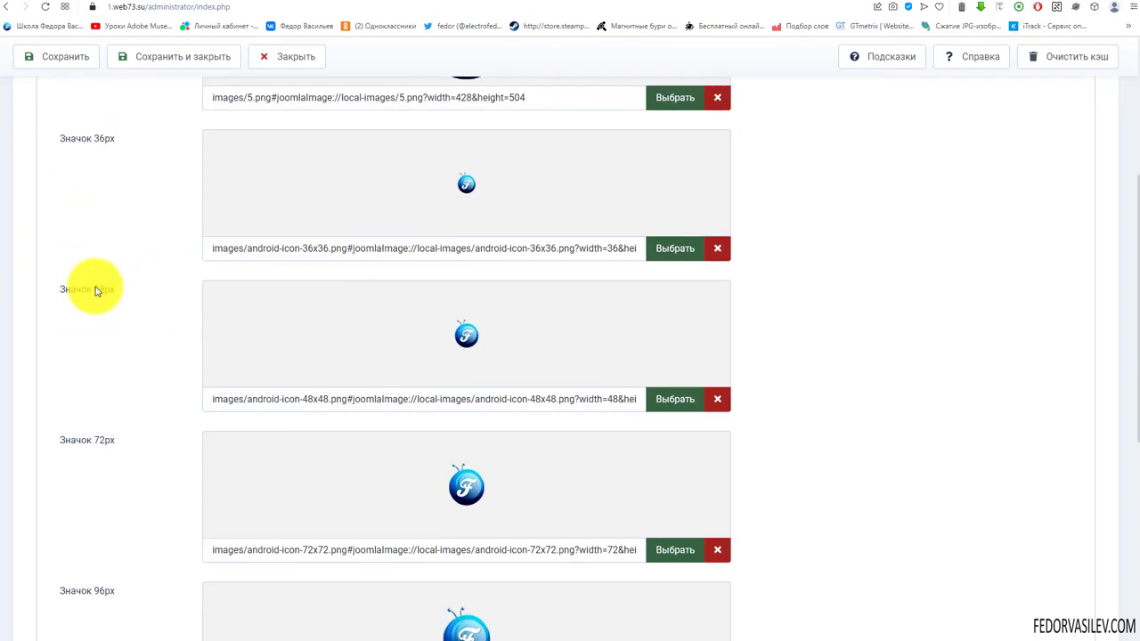
scroll(104, 237, up, 2)
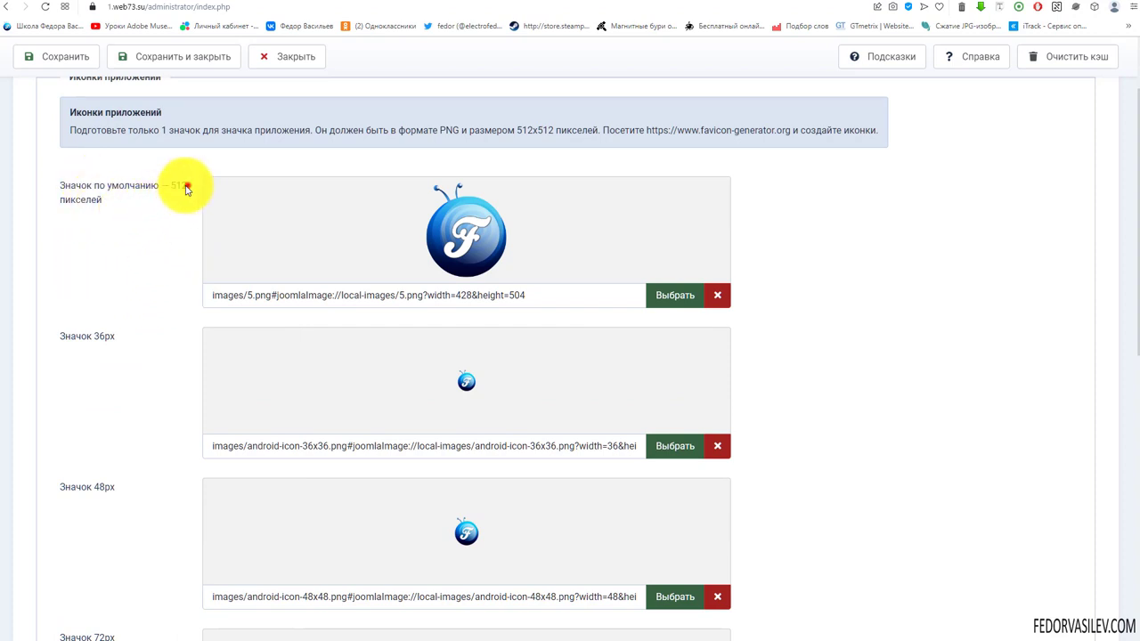
drag(163, 190, 79, 188)
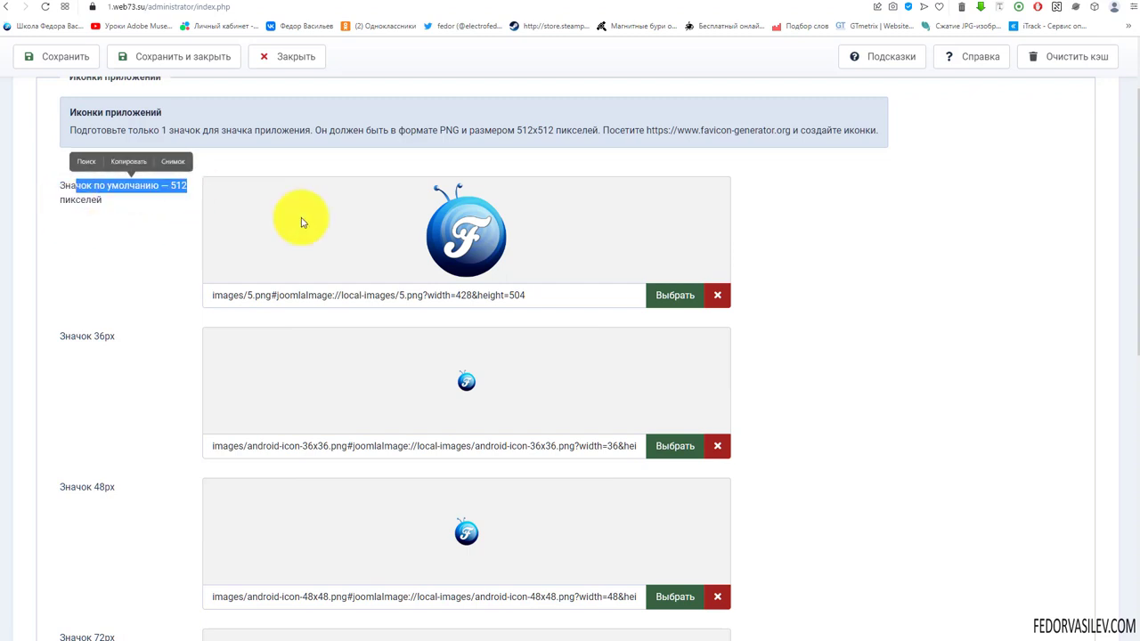
scroll(111, 231, down, 1)
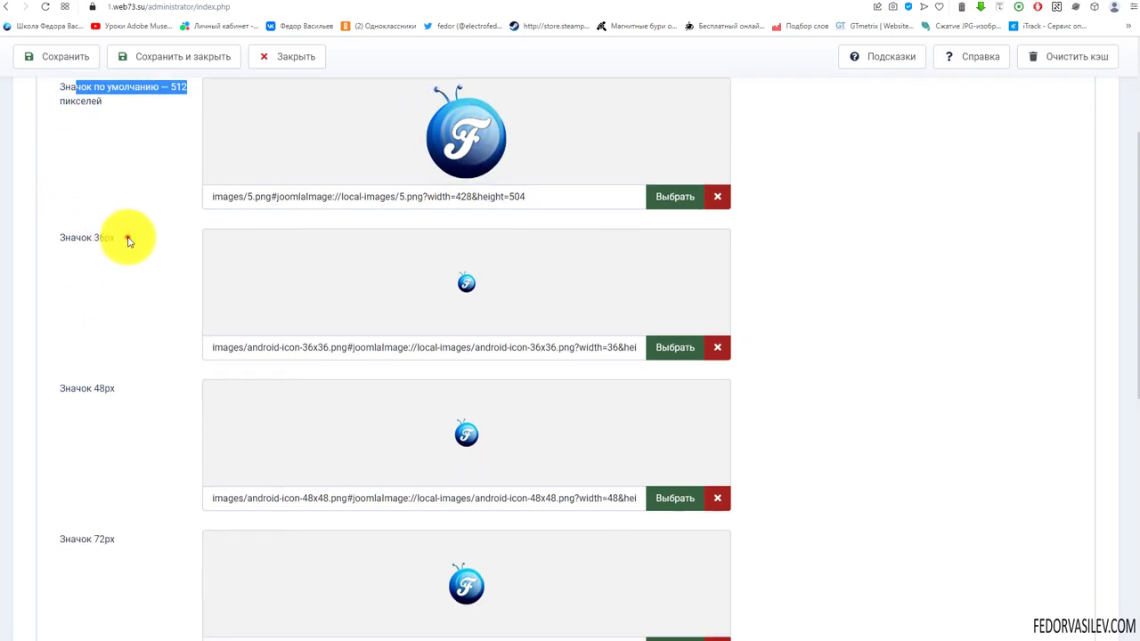
drag(127, 237, 77, 237)
drag(133, 376, 71, 376)
scroll(108, 313, down, 6)
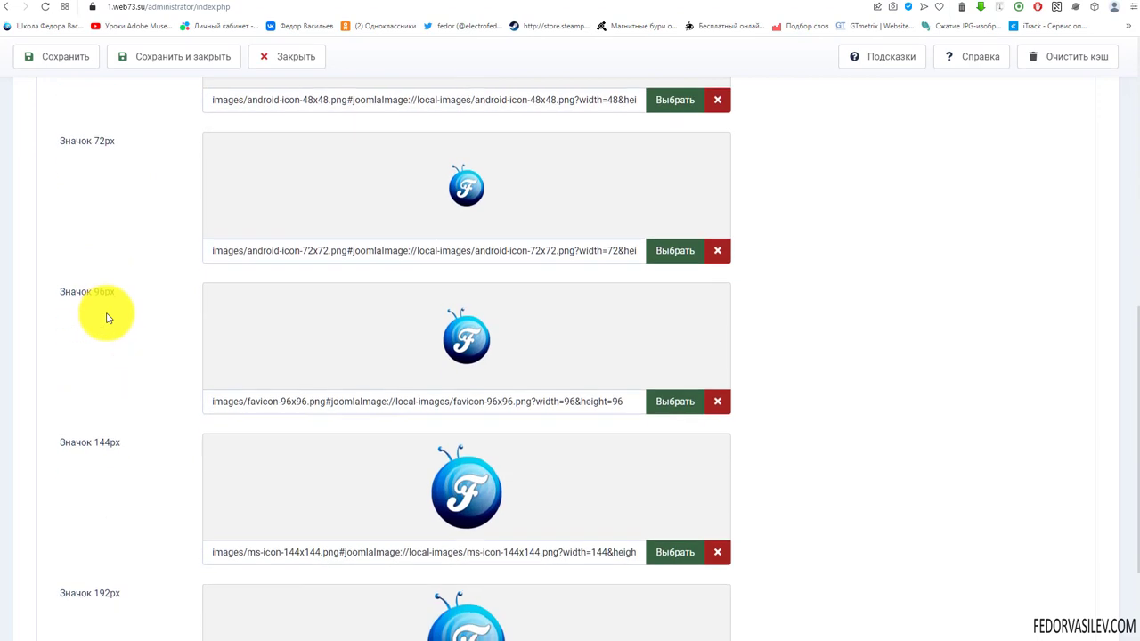
scroll(499, 458, up, 8)
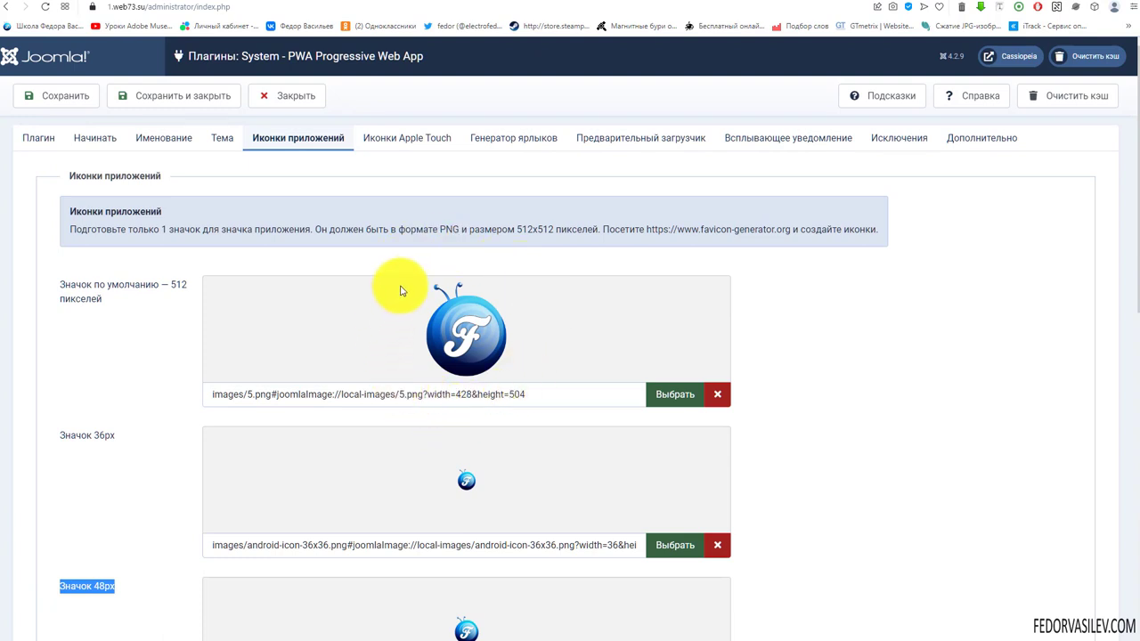
click(173, 309)
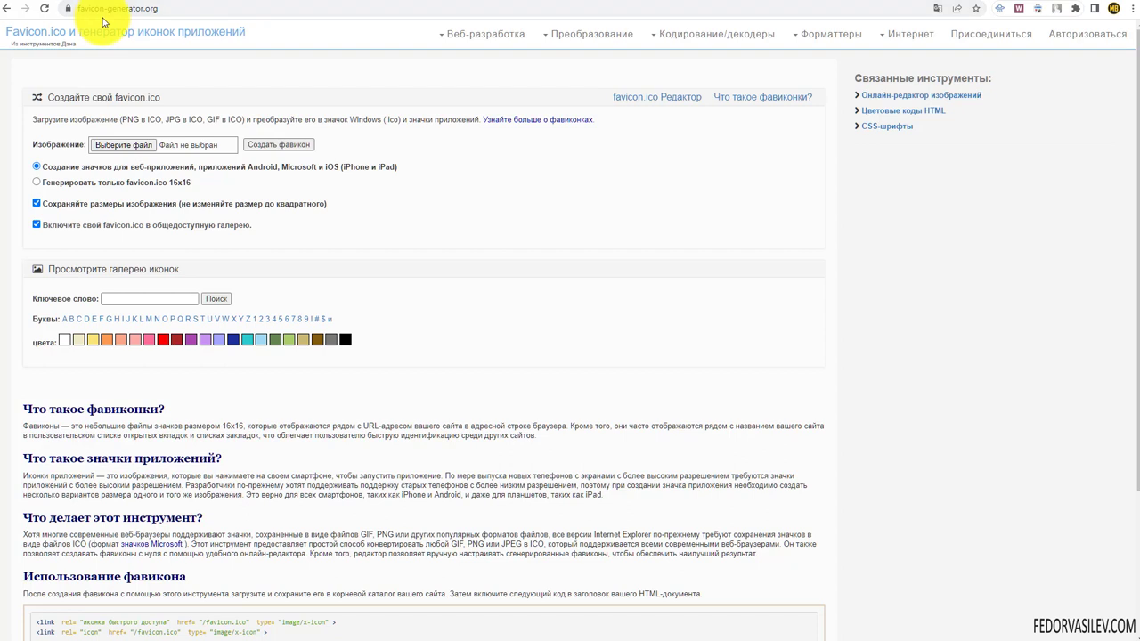
Switch to favicon-generator.org, check the site's address, and start choosing the source image for the favicon
click(181, 9)
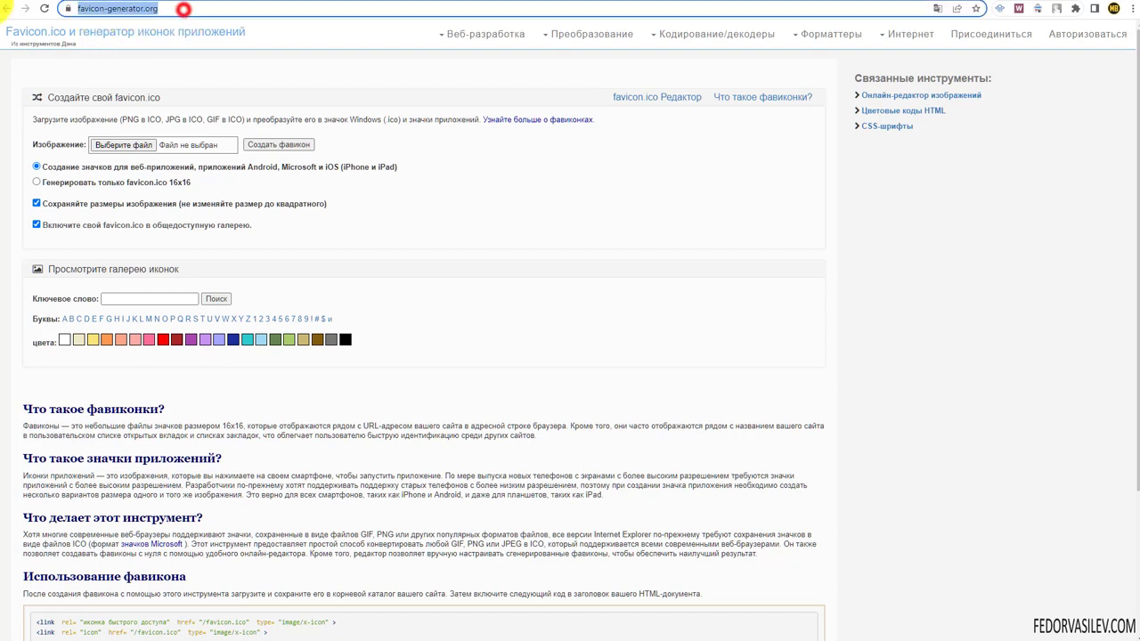
click(307, 34)
click(126, 146)
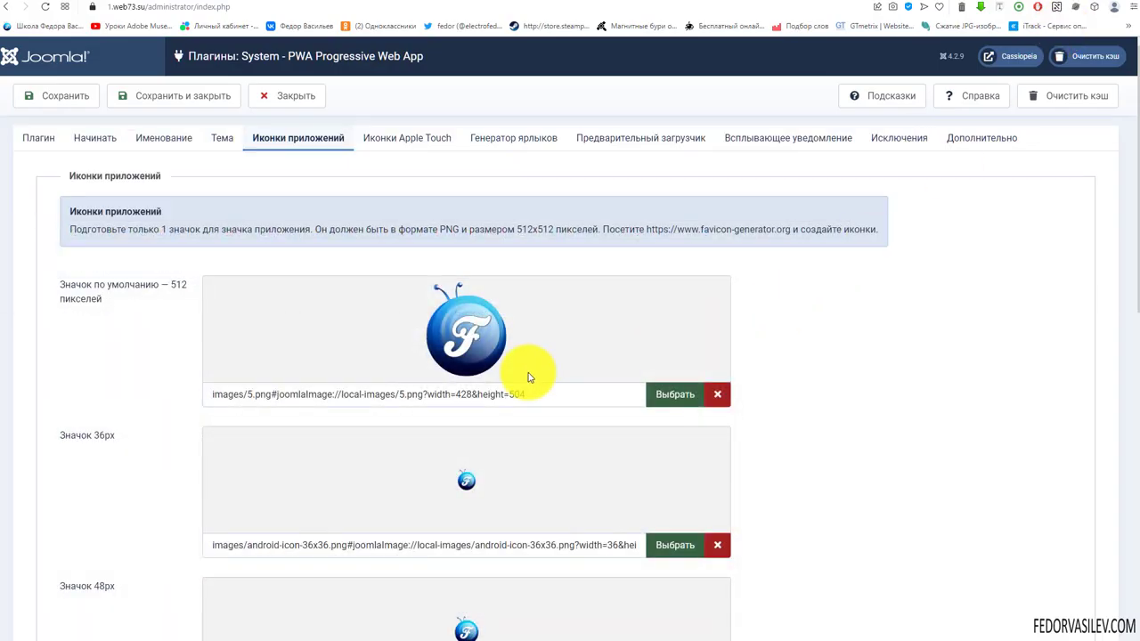
Return to the Joomla plugin, browse the images folder for the 36 px icon, and close the image picker without selecting a file
scroll(683, 348, down, 2)
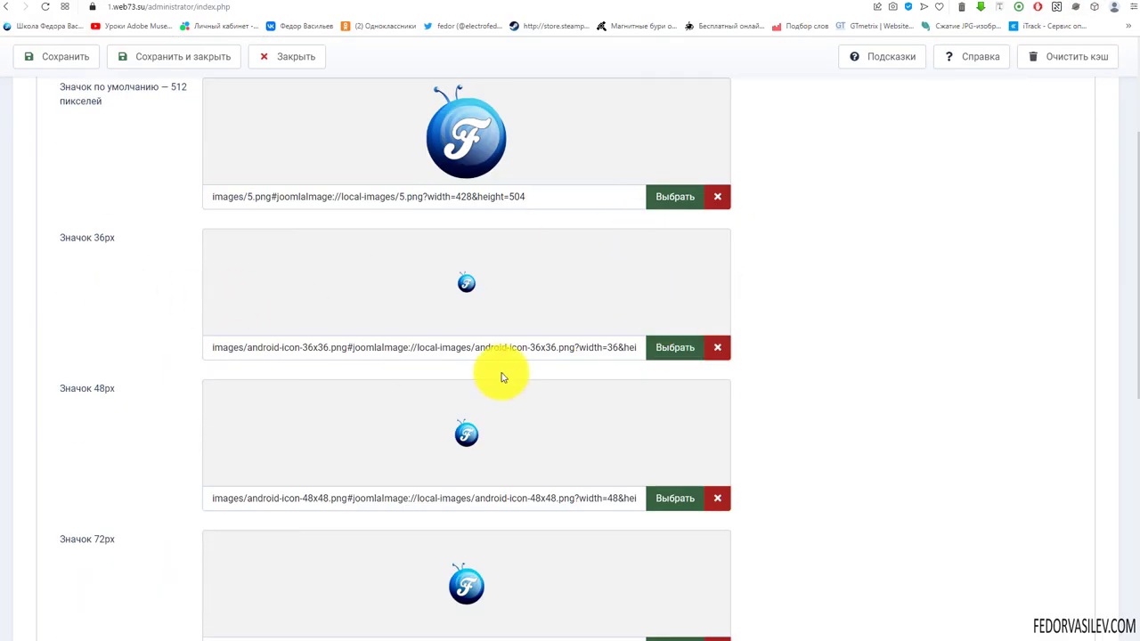
click(659, 348)
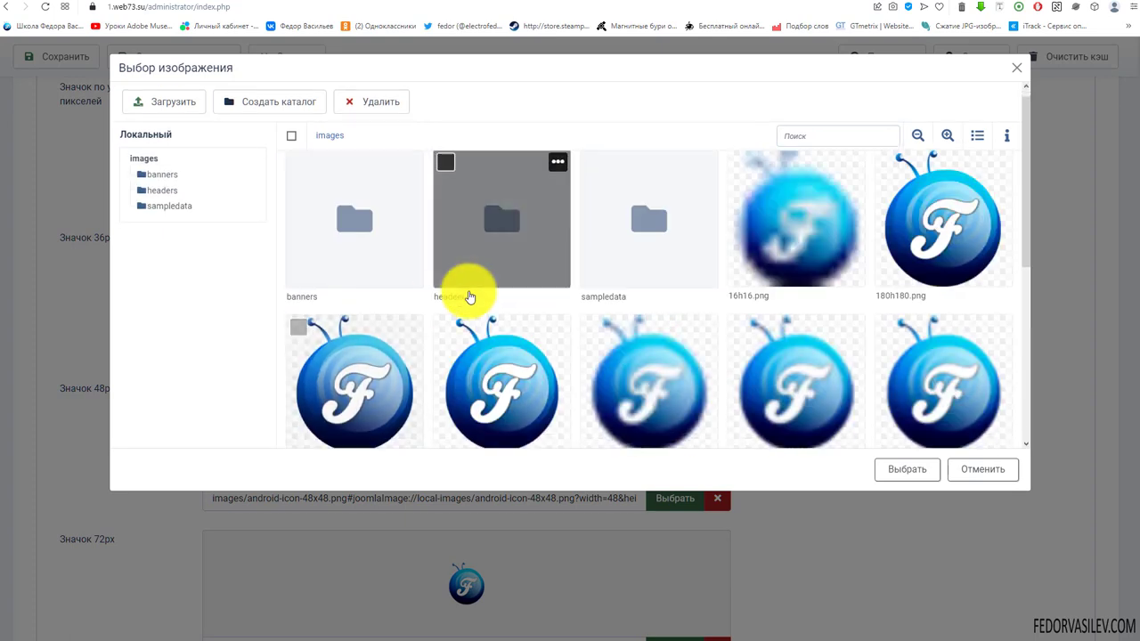
scroll(472, 297, down, 2)
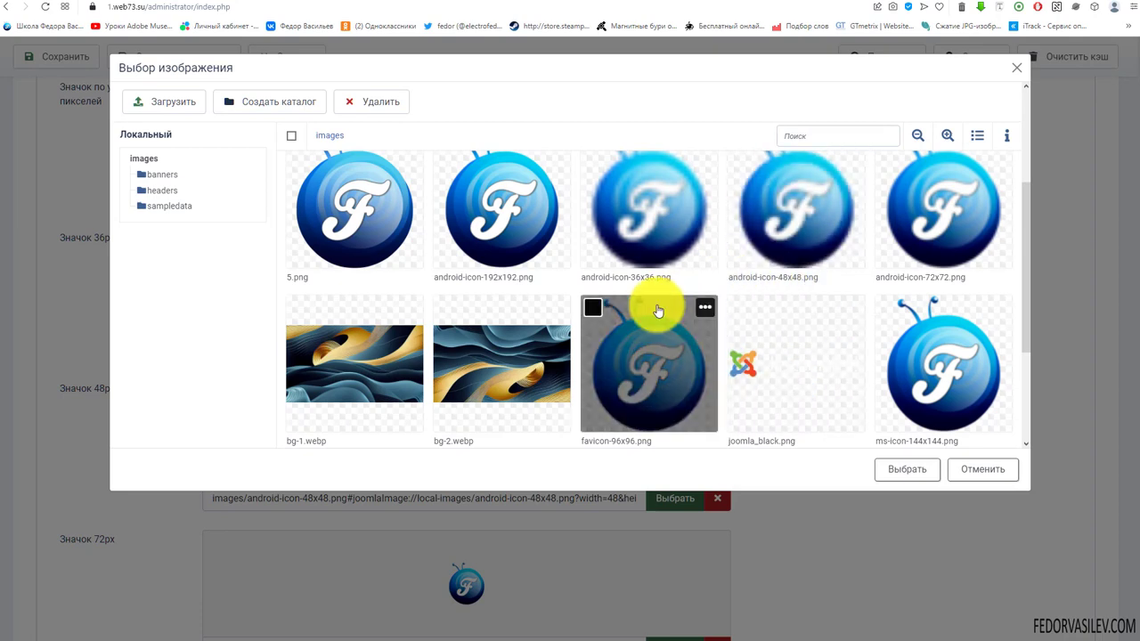
scroll(659, 305, up, 2)
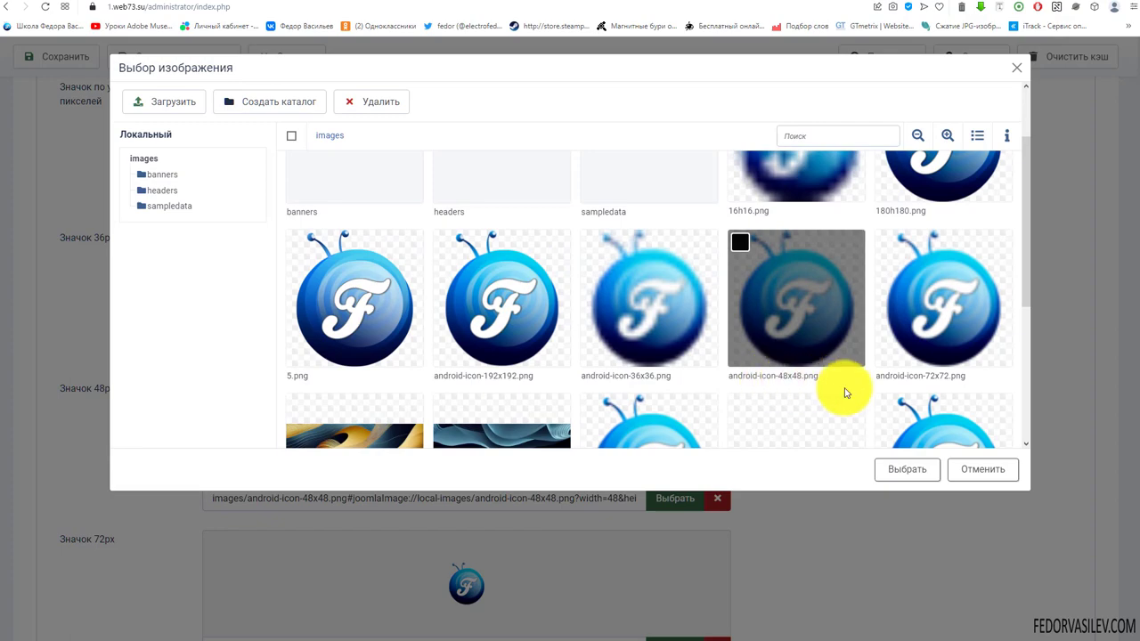
click(1016, 68)
scroll(445, 347, up, 3)
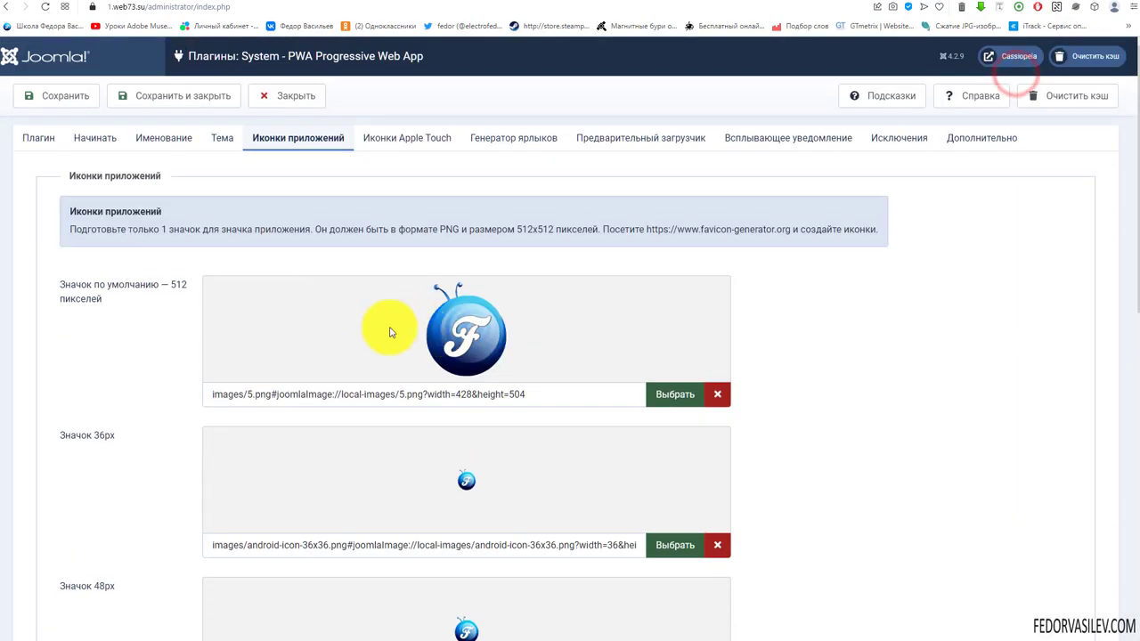
Examine the app icon slots for the default 512 px icon and the 36, 48 and 72 px sizes
scroll(431, 344, down, 3)
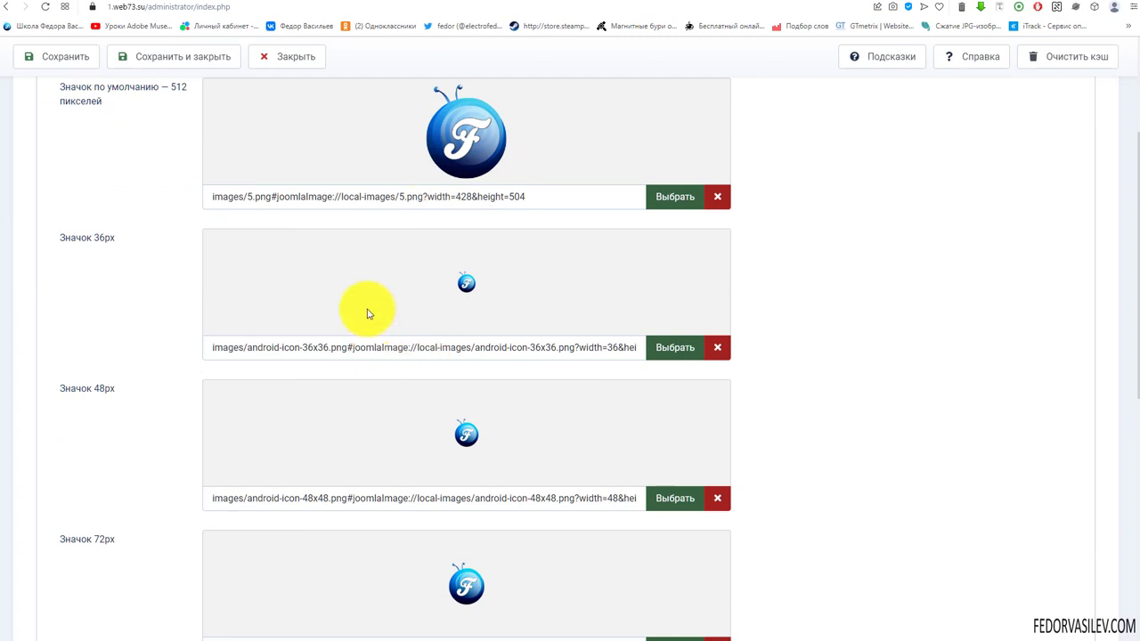
scroll(368, 313, up, 3)
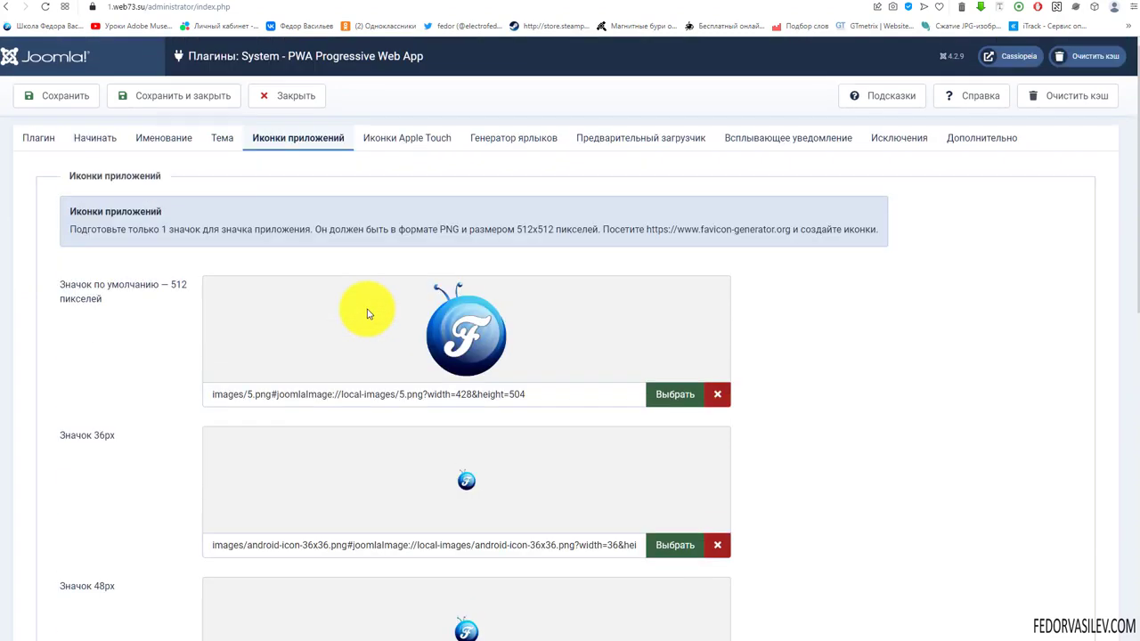
double_click(191, 286)
drag(120, 435, 70, 437)
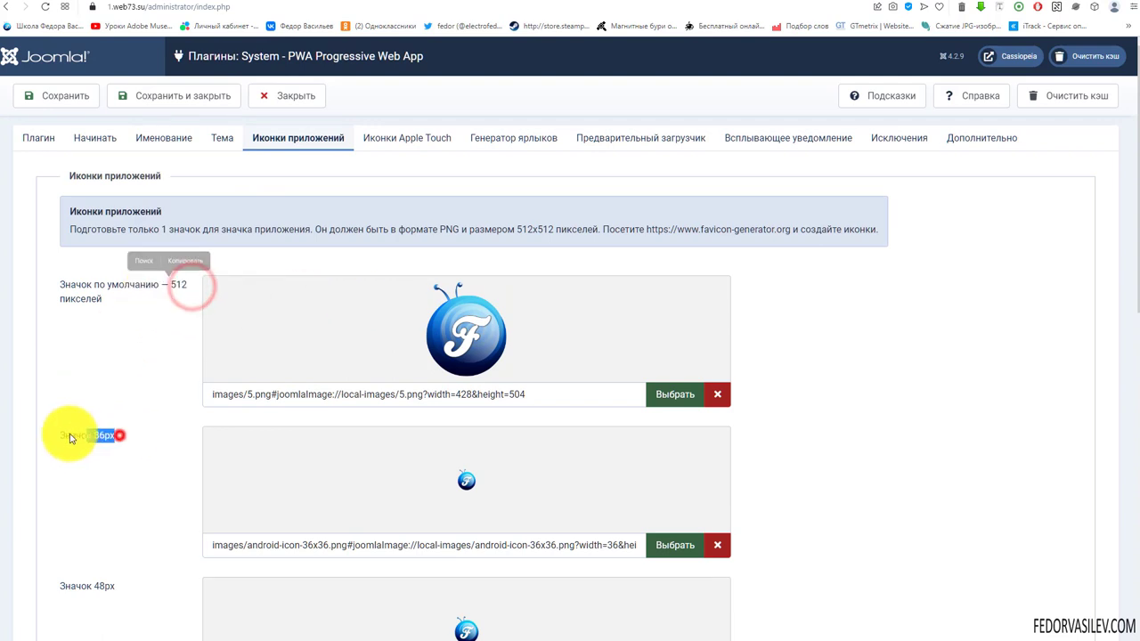
scroll(133, 341, down, 3)
drag(120, 388, 59, 388)
scroll(104, 349, down, 2)
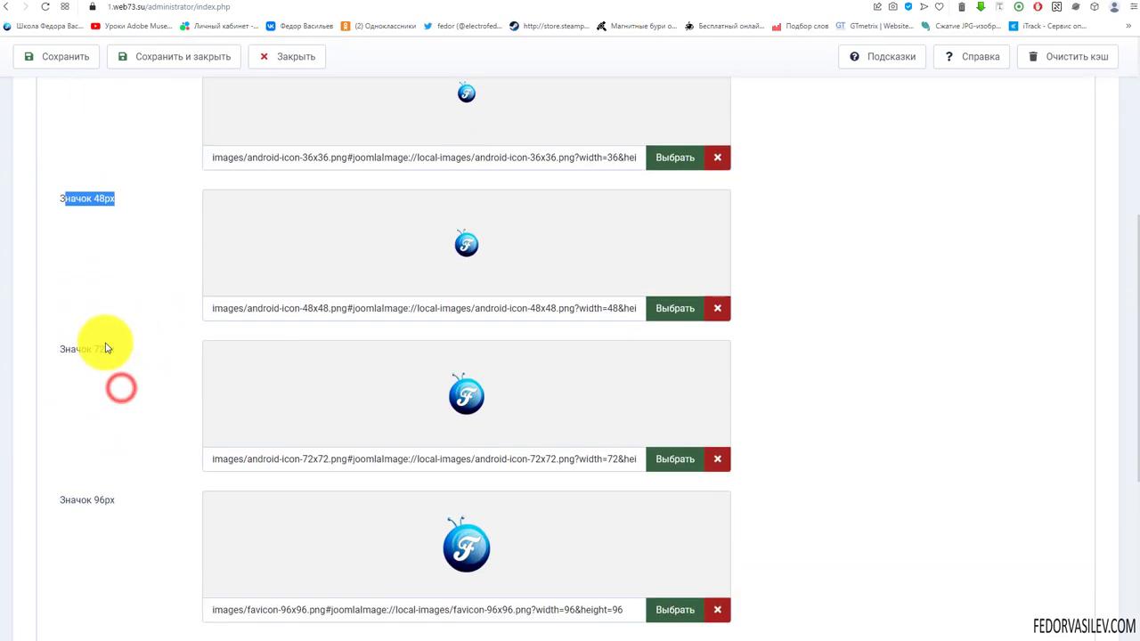
drag(132, 337, 82, 337)
scroll(458, 334, down, 2)
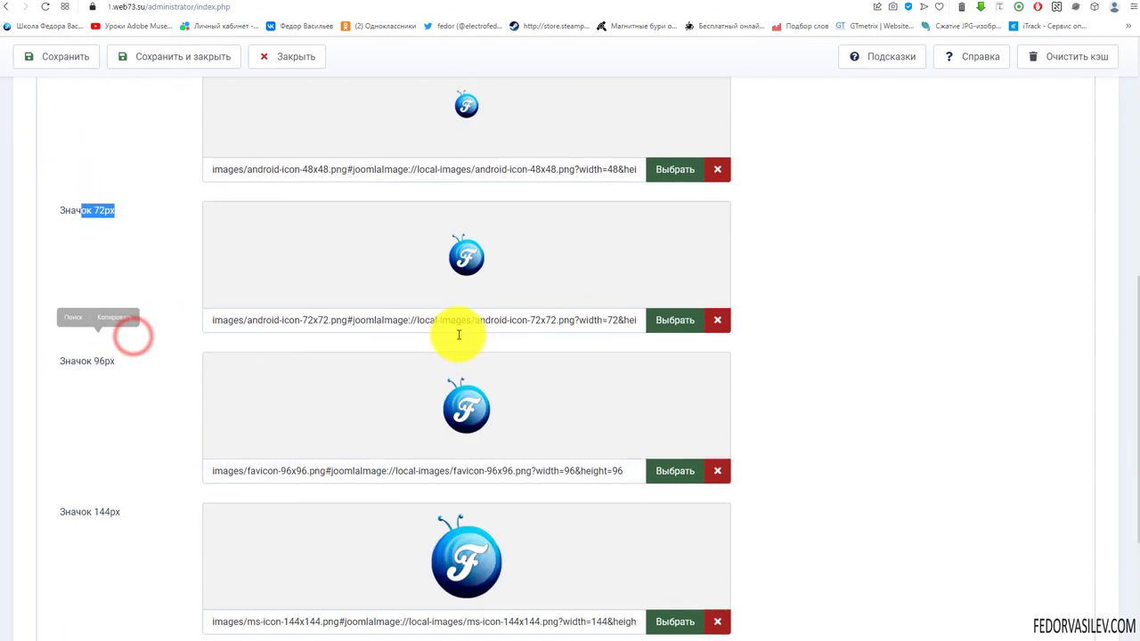
Examine the app icon slots for the 96, 144 and 192 px sizes
scroll(459, 334, down, 4)
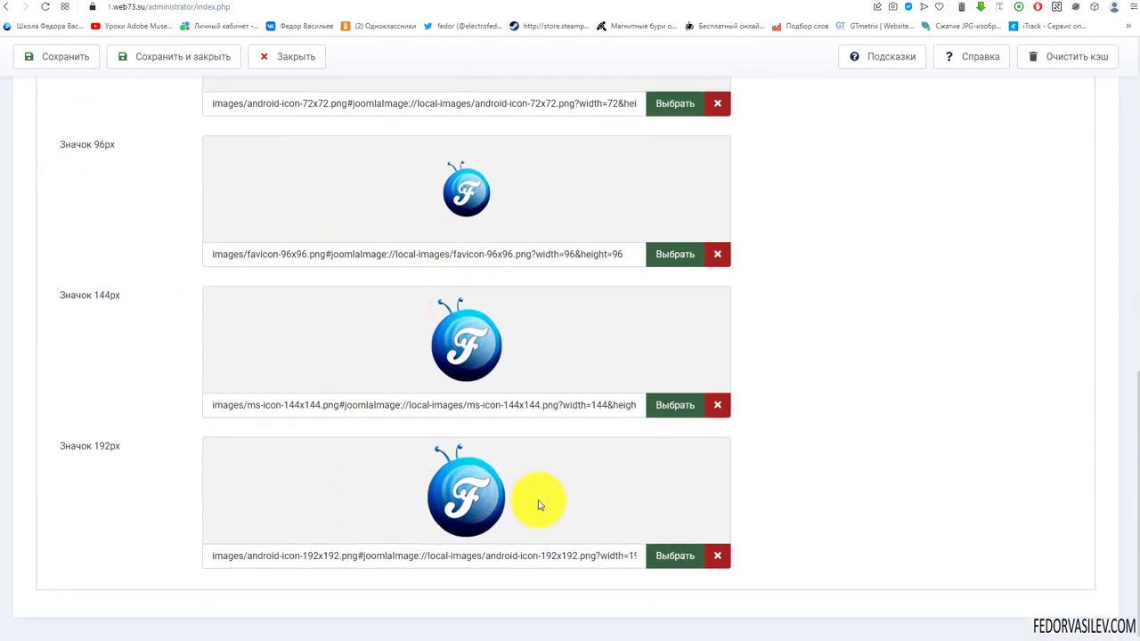
drag(128, 295, 81, 295)
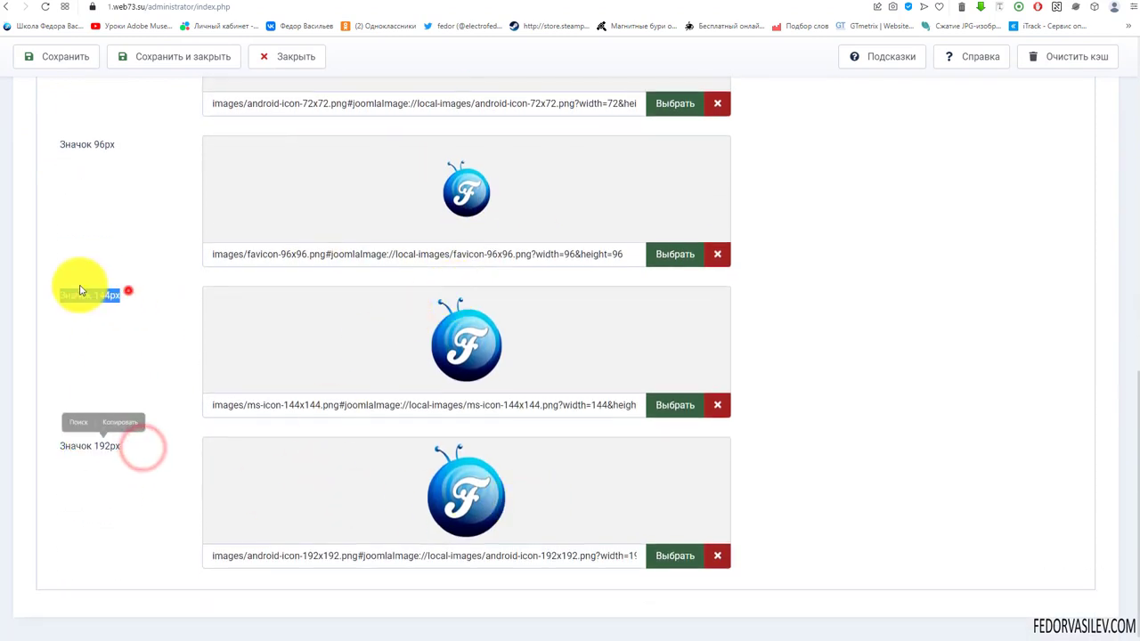
drag(127, 145, 77, 145)
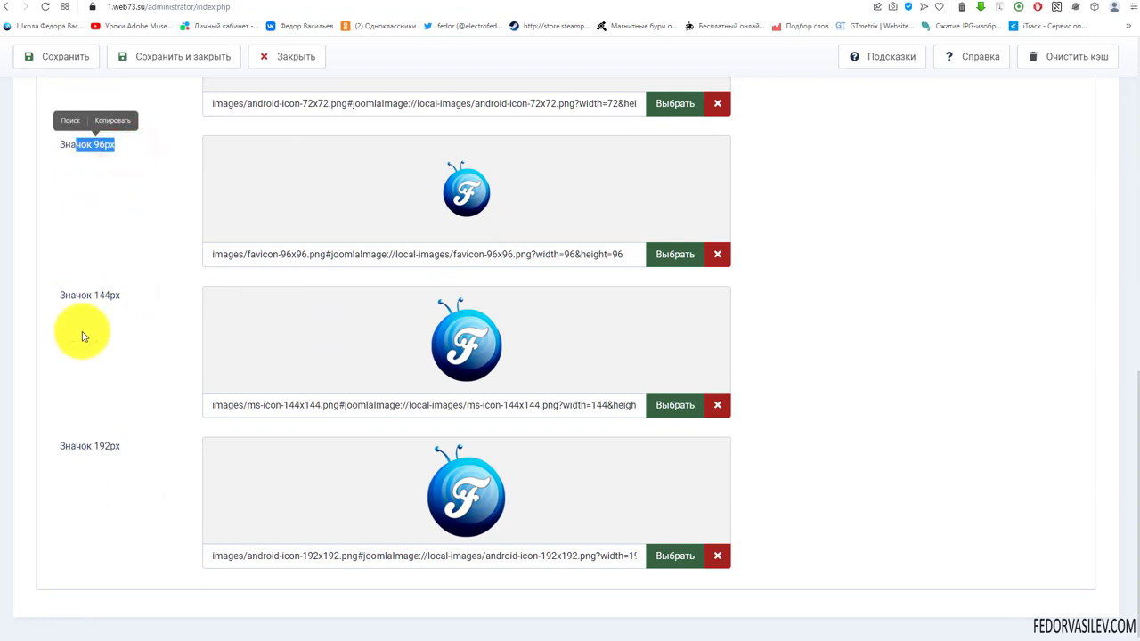
drag(133, 451, 59, 447)
drag(127, 303, 56, 298)
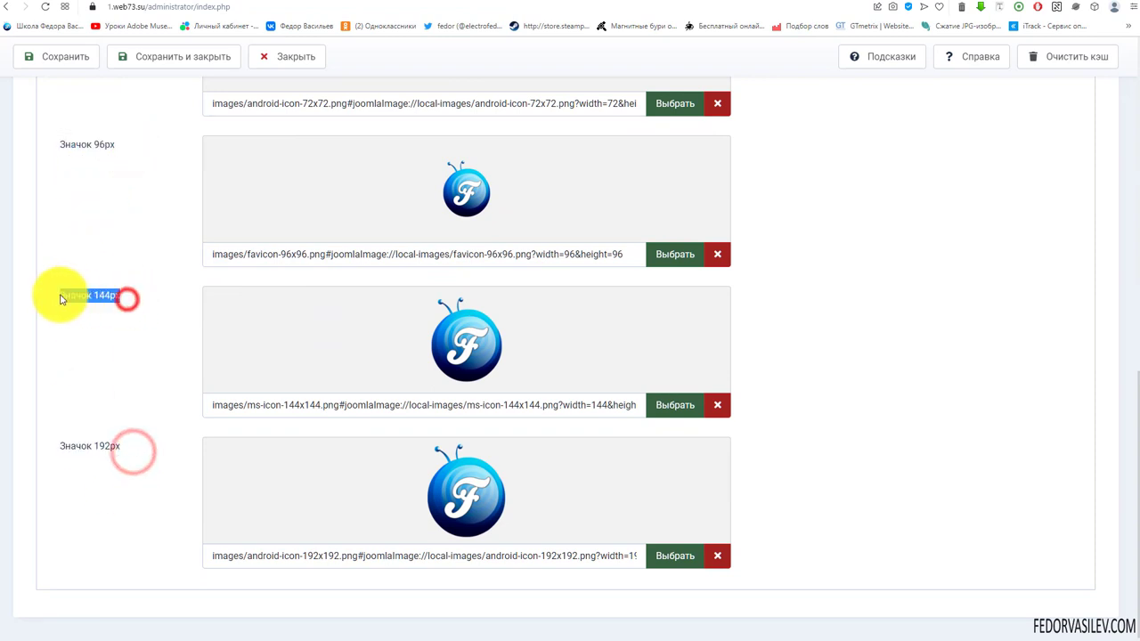
drag(105, 145, 70, 146)
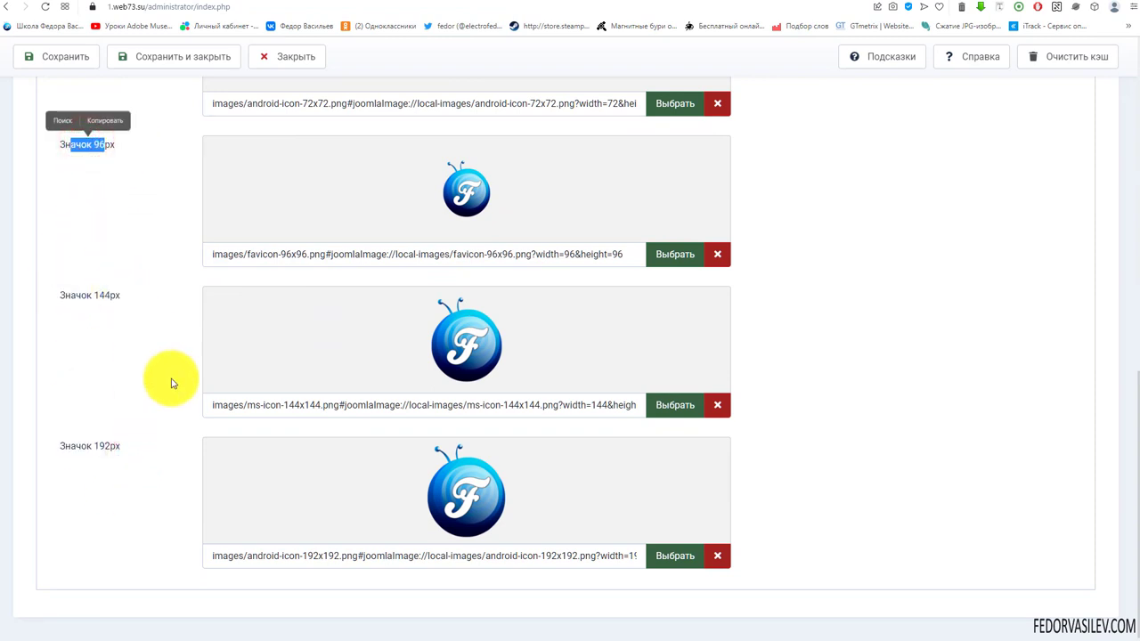
Recheck the default 512 px app icon and review the whole list of icon slots once more
scroll(171, 383, up, 8)
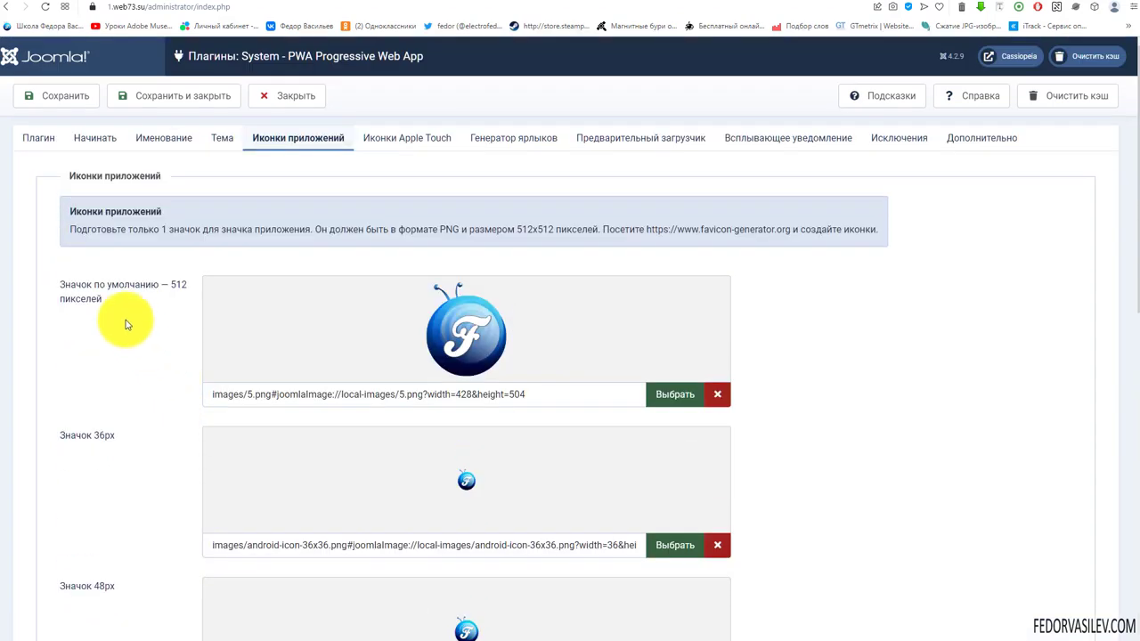
drag(182, 287, 65, 287)
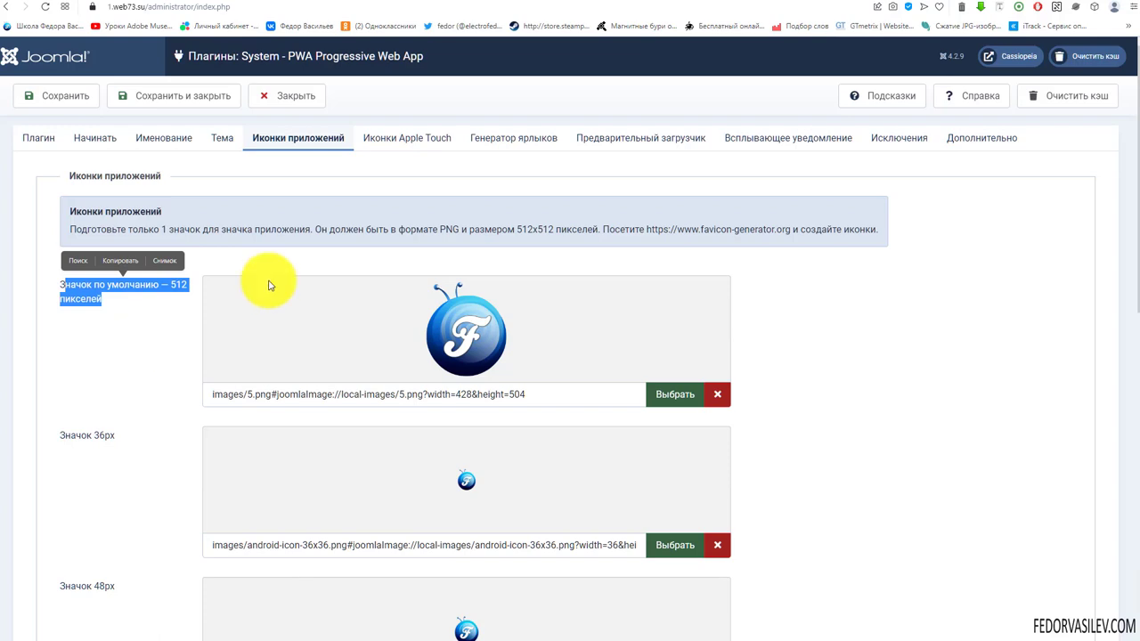
scroll(420, 451, down, 4)
scroll(442, 299, down, 4)
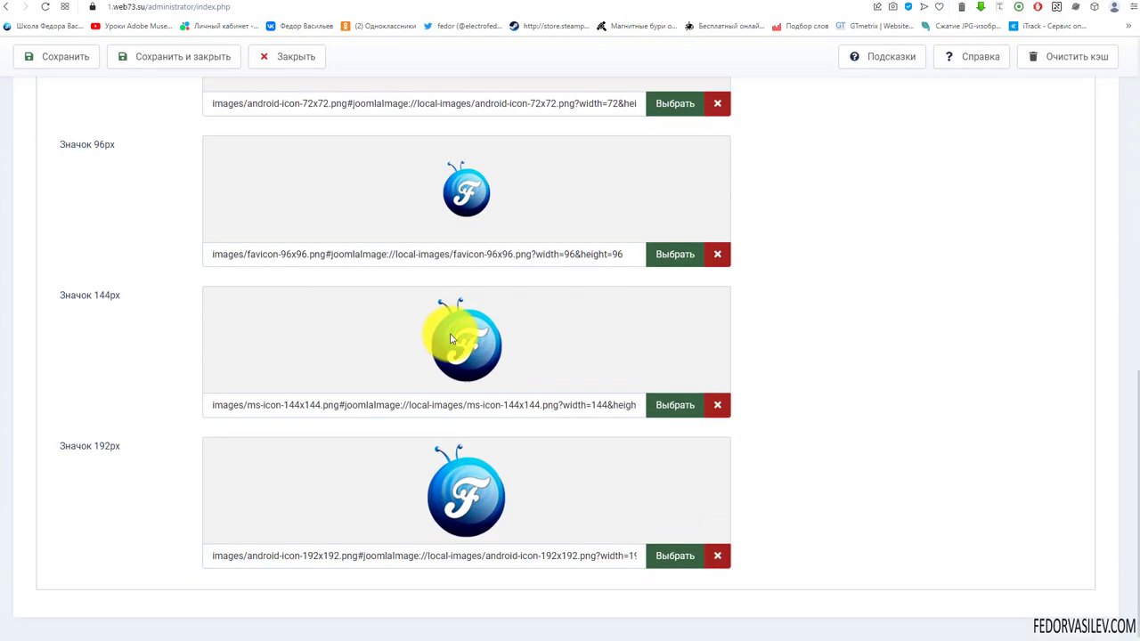
scroll(466, 338, up, 8)
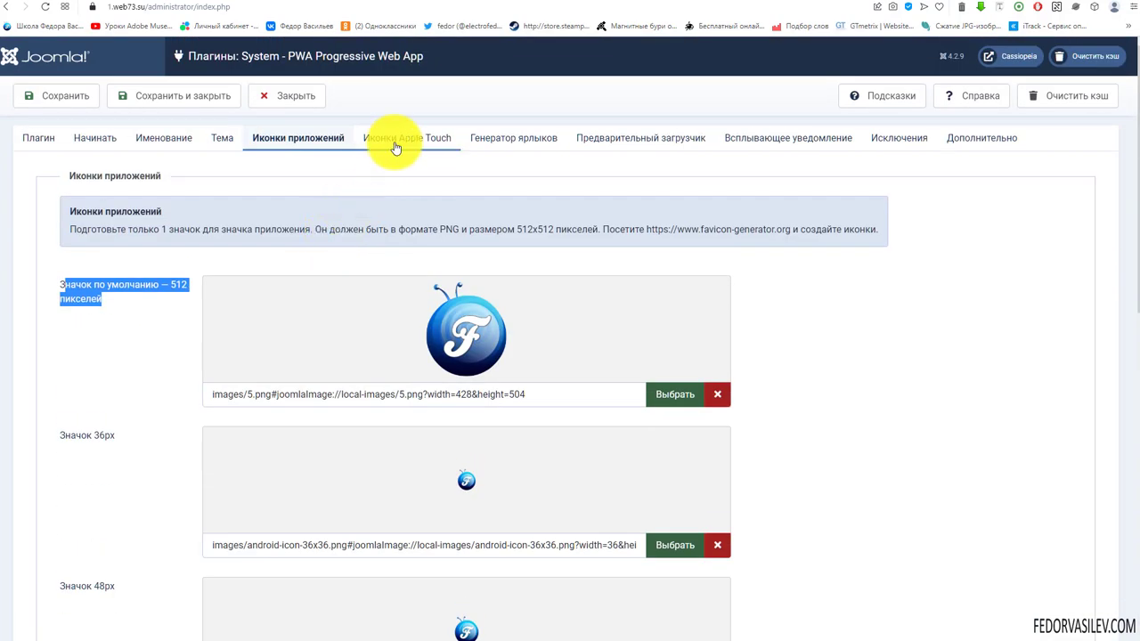
In the Apple Touch icon settings, temporarily set Установить значки Apple Touch to Да, examine the icon fields from 180 to 57 px, and restore Нет
click(396, 145)
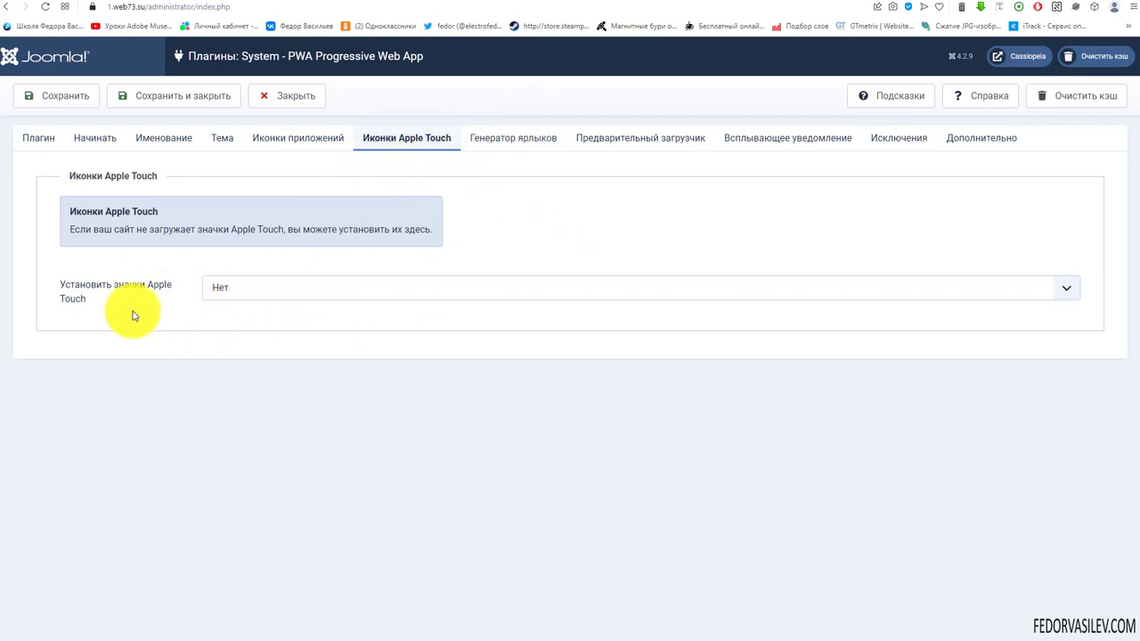
click(262, 286)
click(247, 326)
click(268, 276)
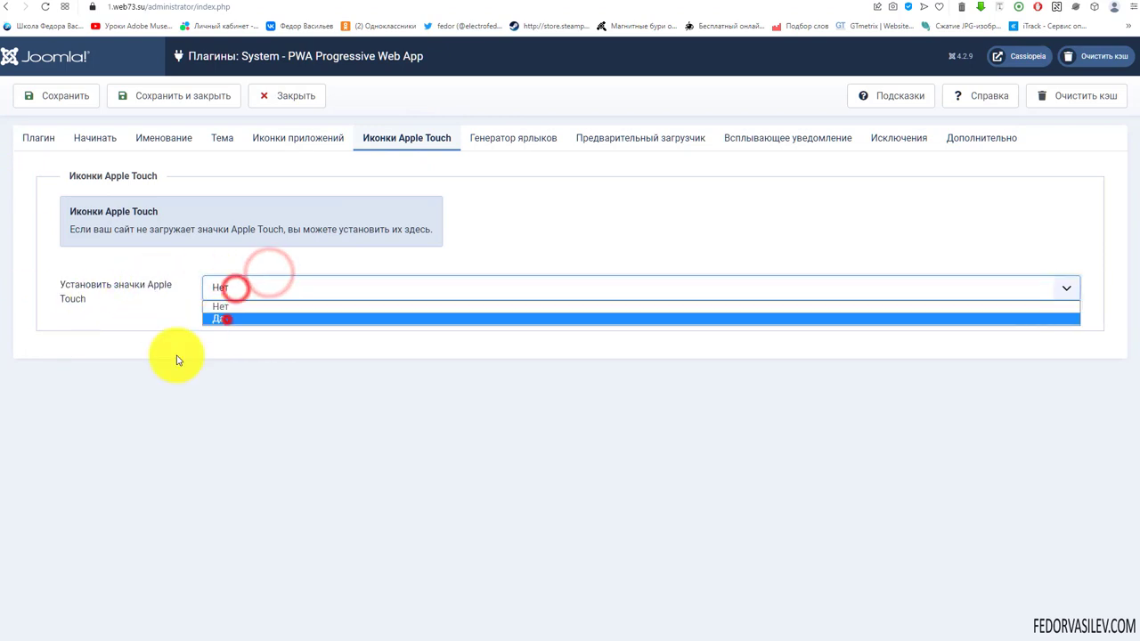
click(227, 318)
scroll(137, 357, down, 3)
scroll(137, 254, down, 5)
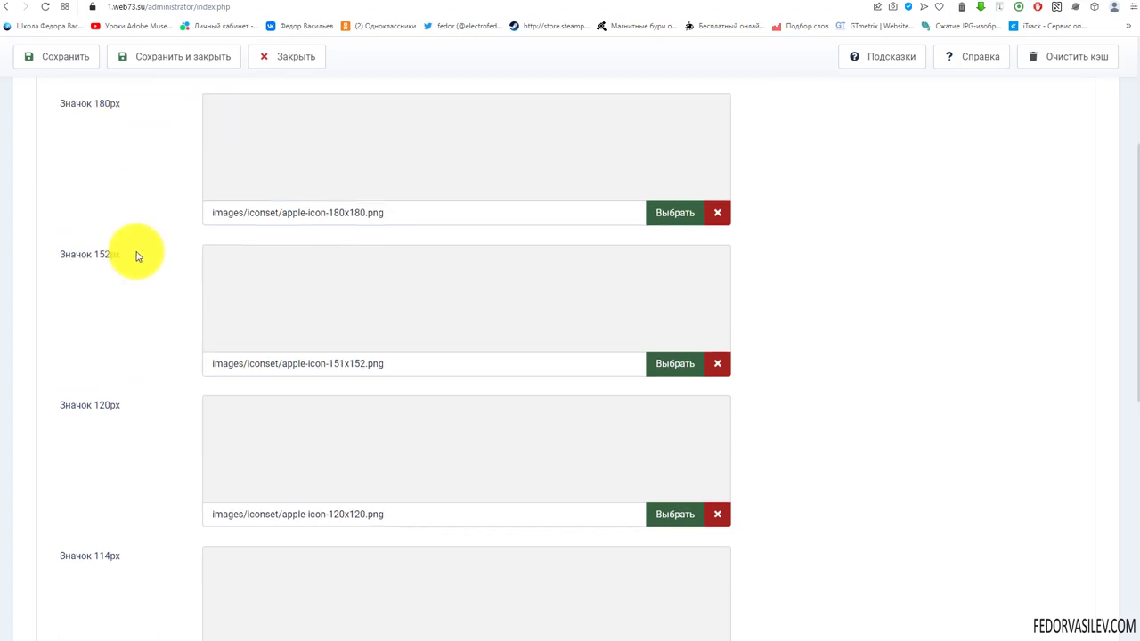
scroll(135, 250, down, 1)
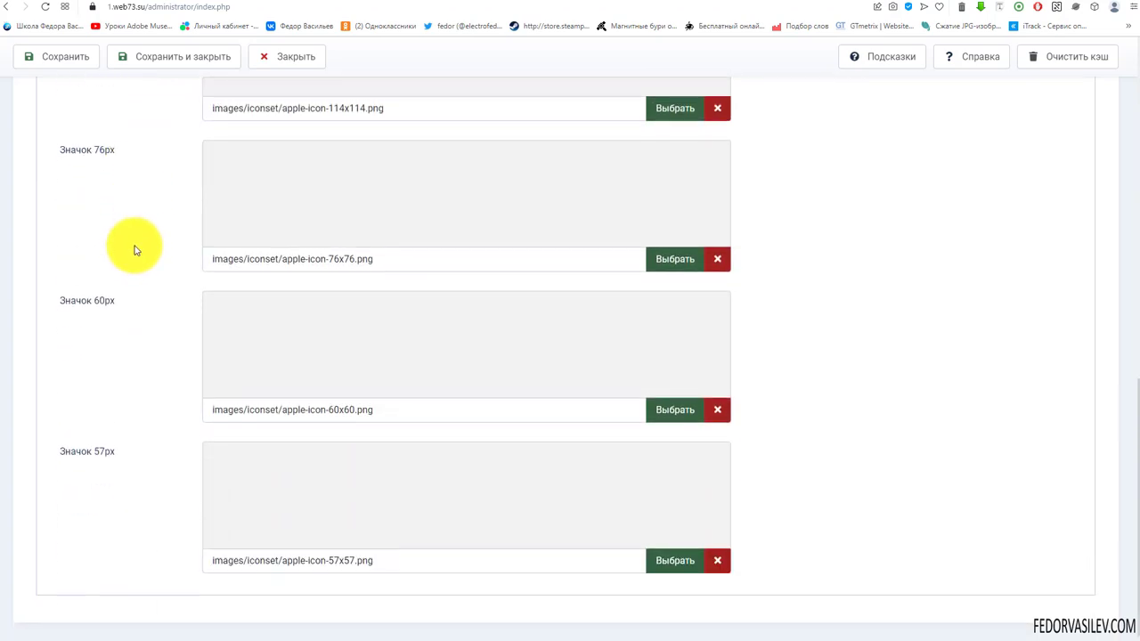
scroll(438, 425, up, 9)
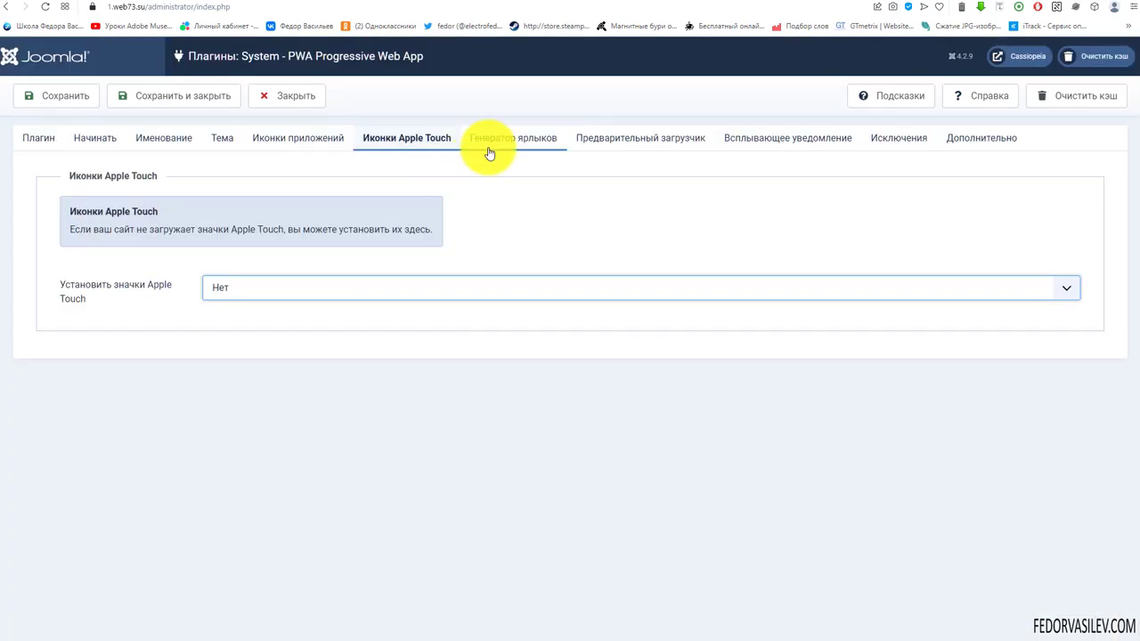
Open the Генератор ярлыков settings and review the Включить ярлыки option together with the existing shortcut entry
click(488, 150)
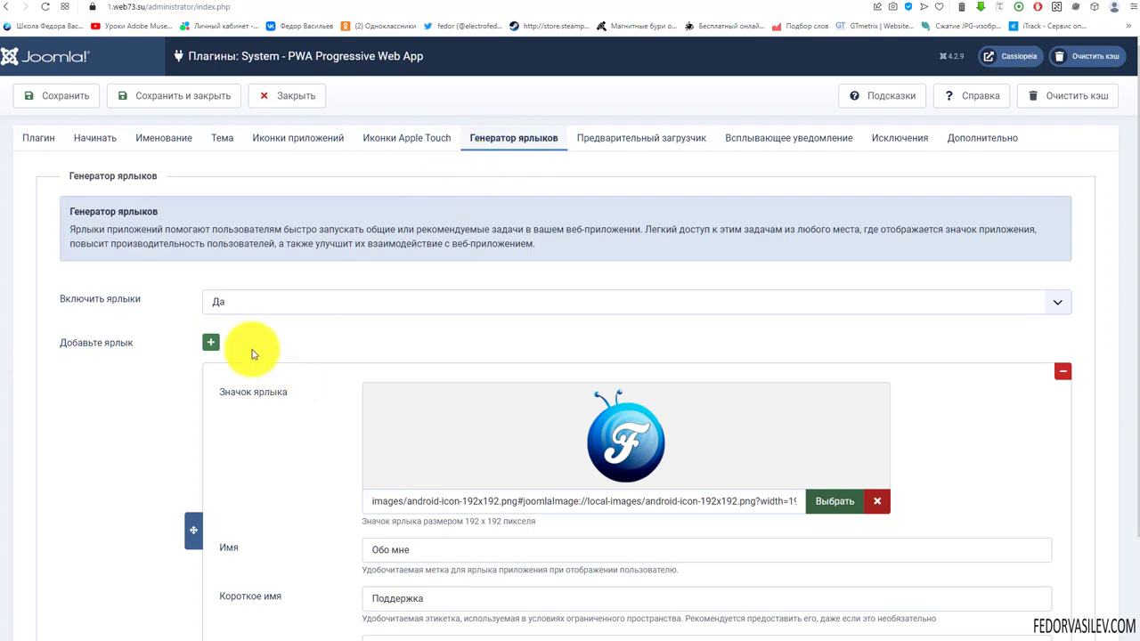
scroll(250, 316, down, 1)
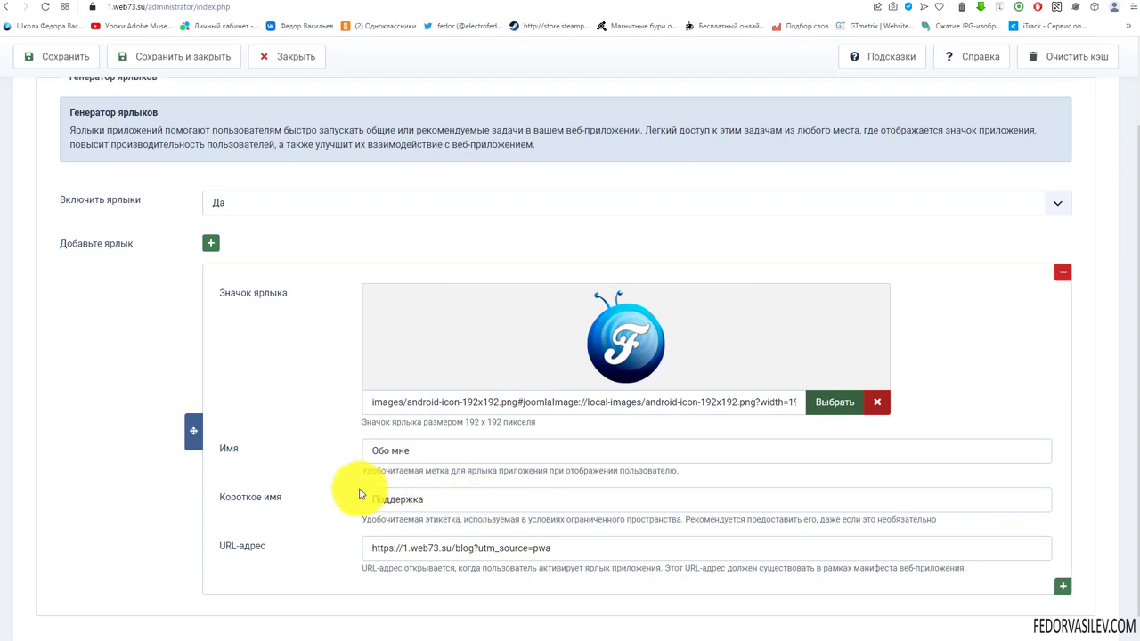
click(173, 310)
scroll(267, 356, up, 2)
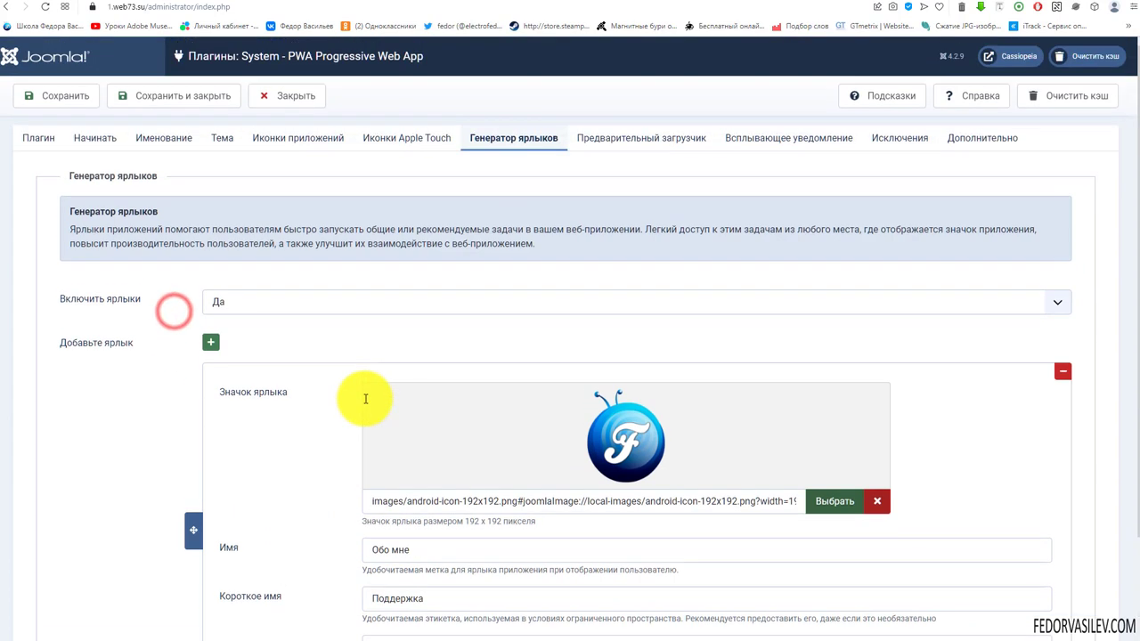
click(258, 303)
click(257, 303)
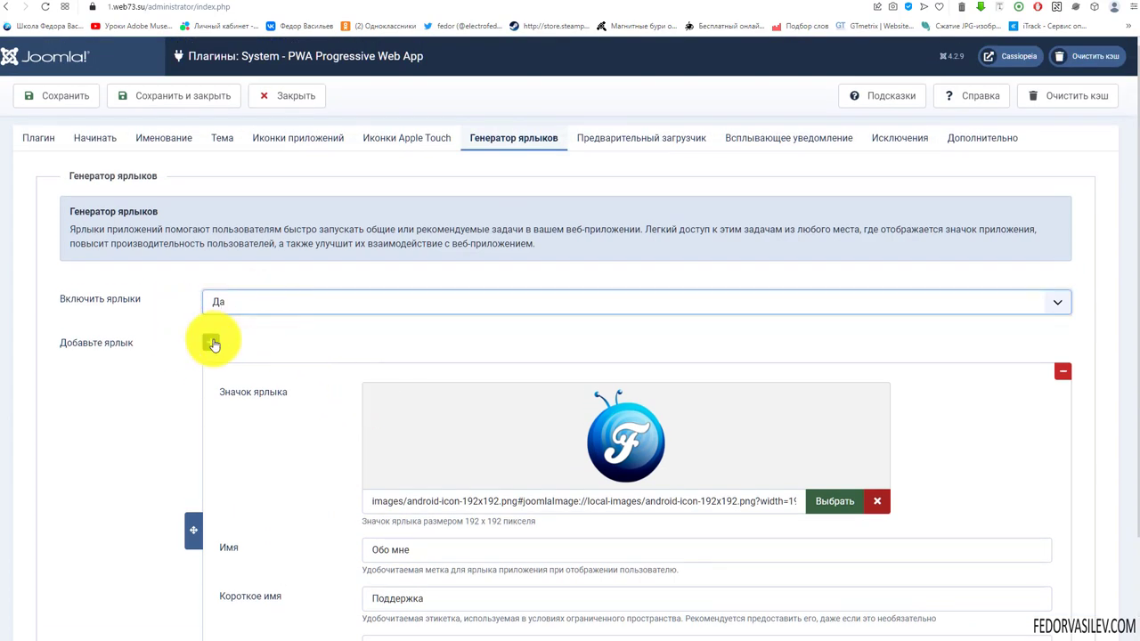
Examine the existing shortcut's icon and its required size of 192 x 192 pixels
scroll(213, 346, down, 2)
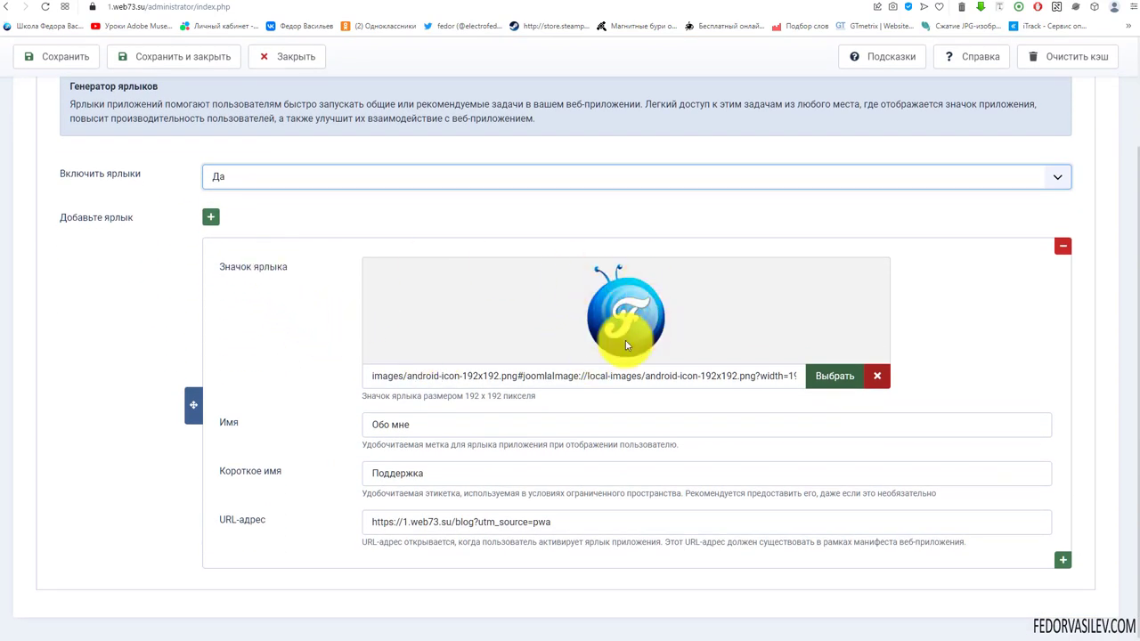
drag(458, 374, 444, 396)
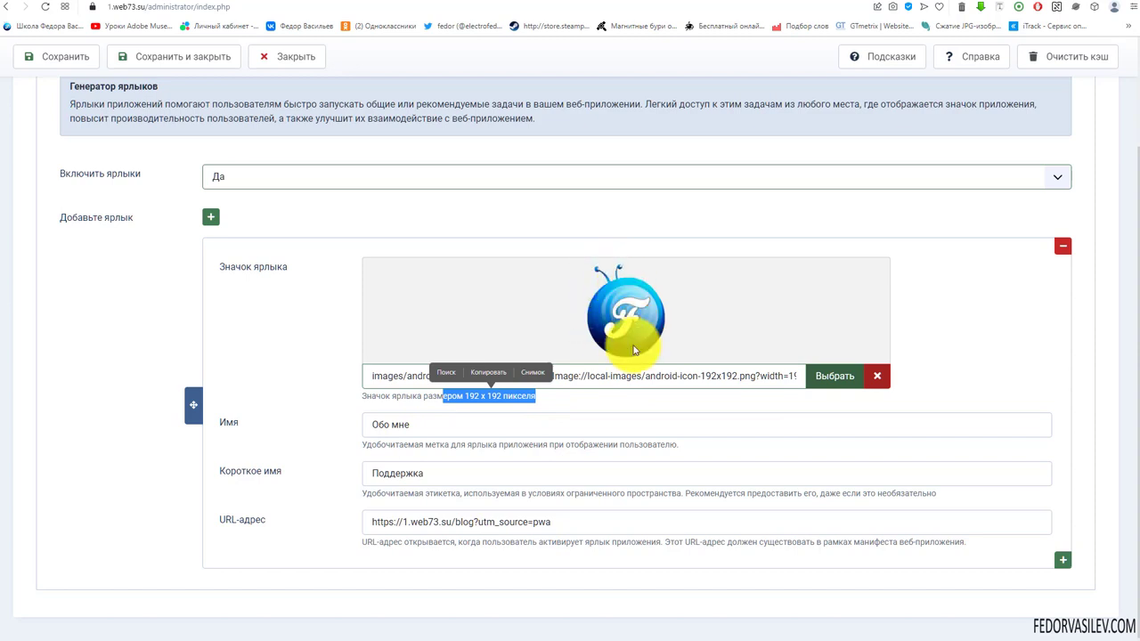
click(495, 392)
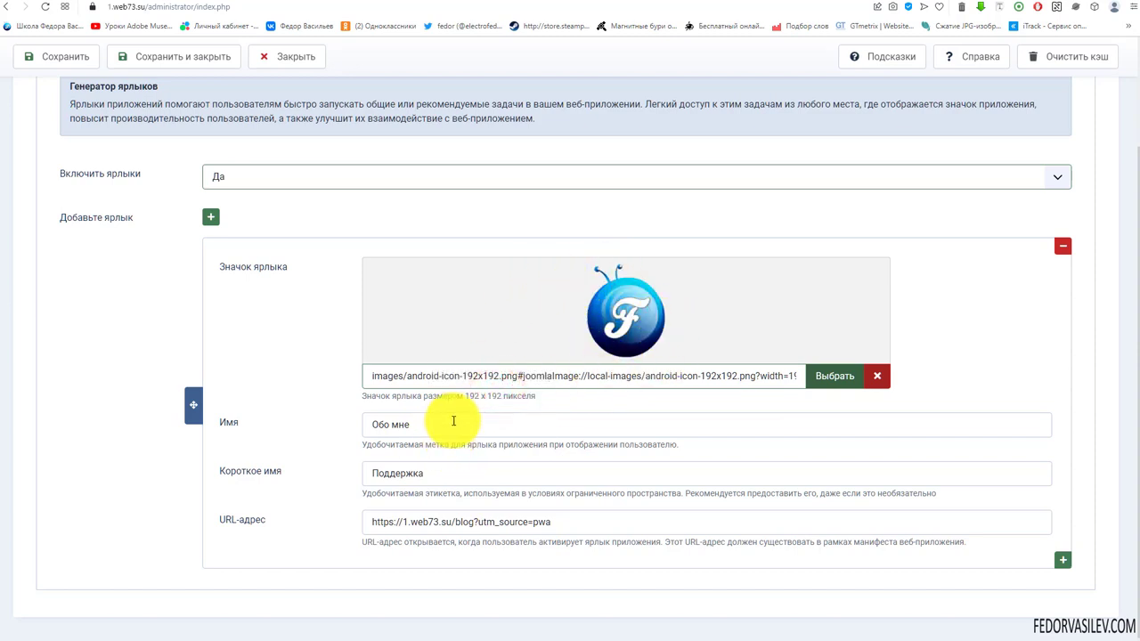
drag(526, 398, 422, 397)
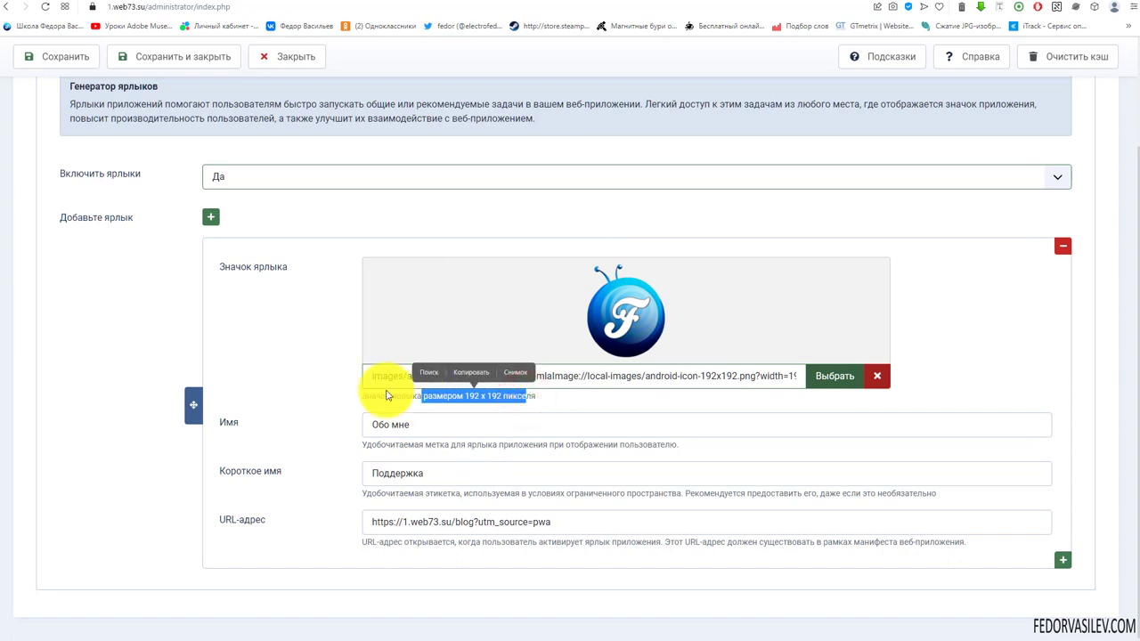
click(310, 333)
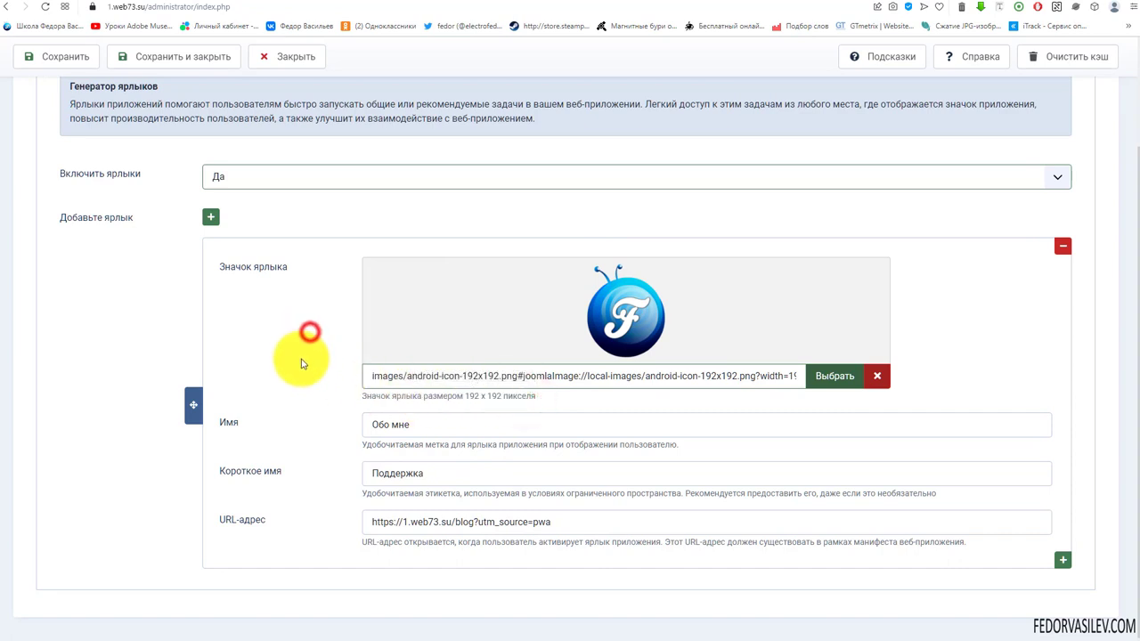
Examine the shortcut's name, short name and URL, including the page address and its utm_source=pwa suffix
triple_click(407, 424)
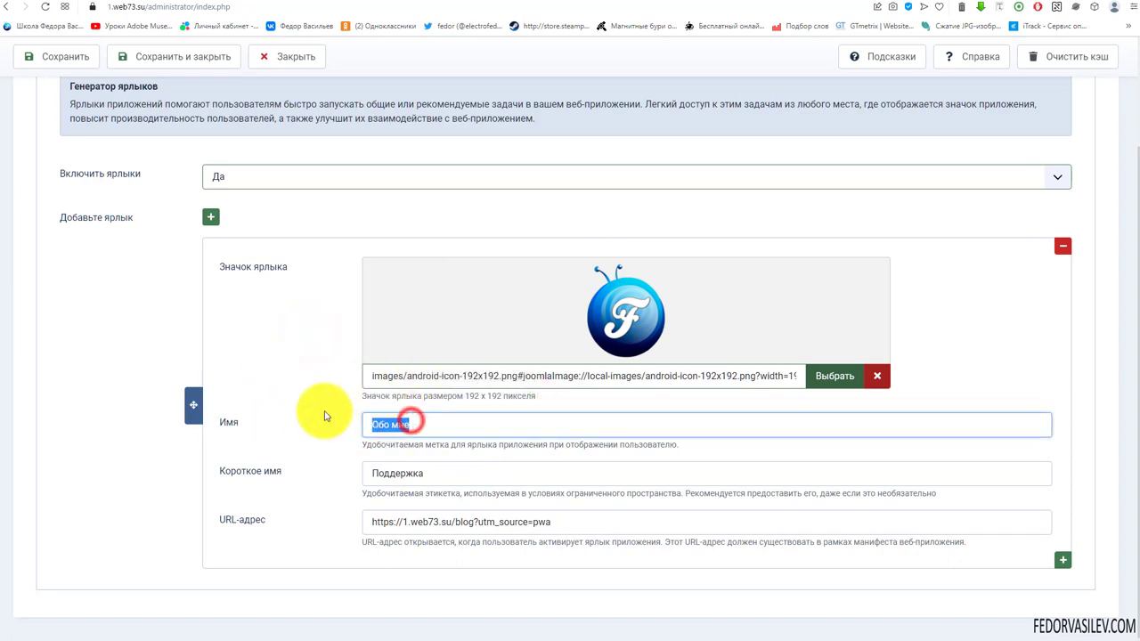
triple_click(444, 472)
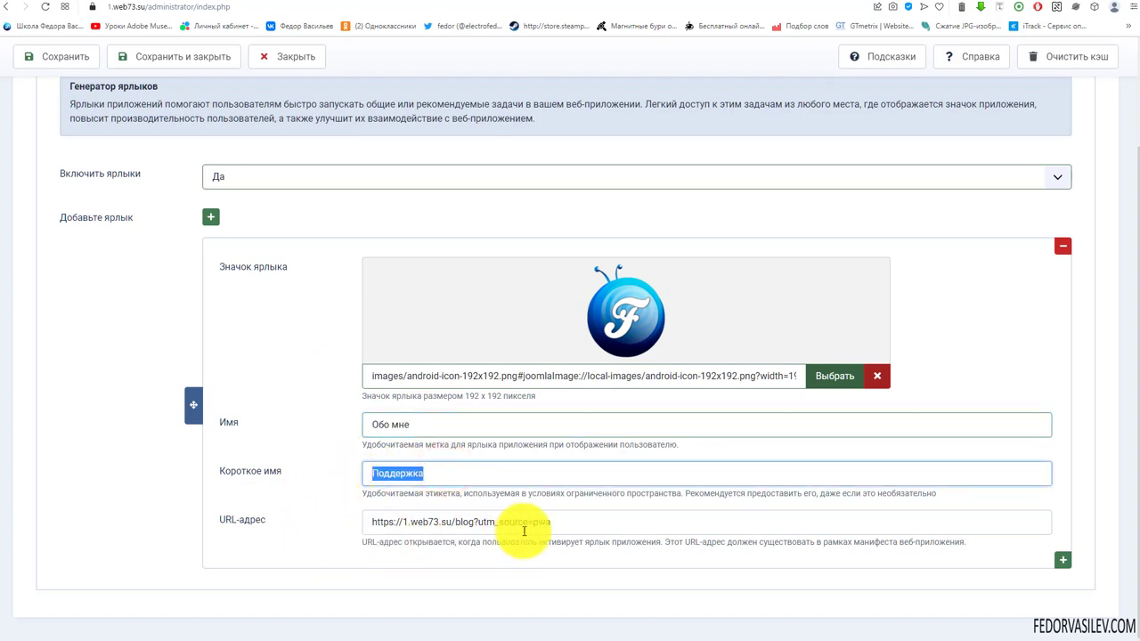
drag(558, 522, 458, 525)
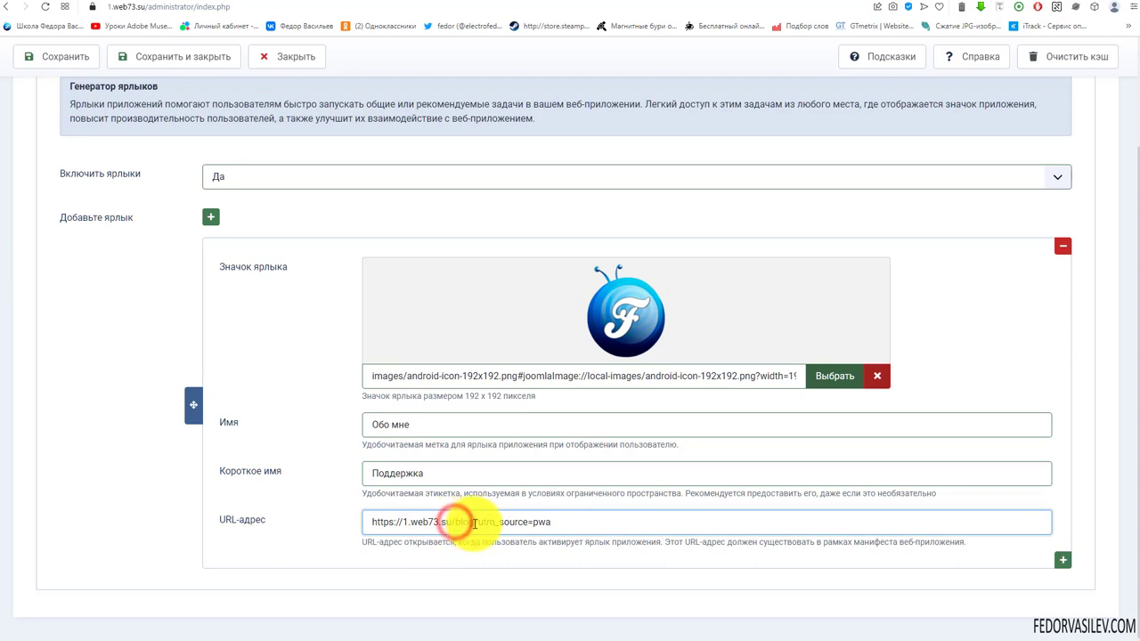
drag(474, 524, 352, 526)
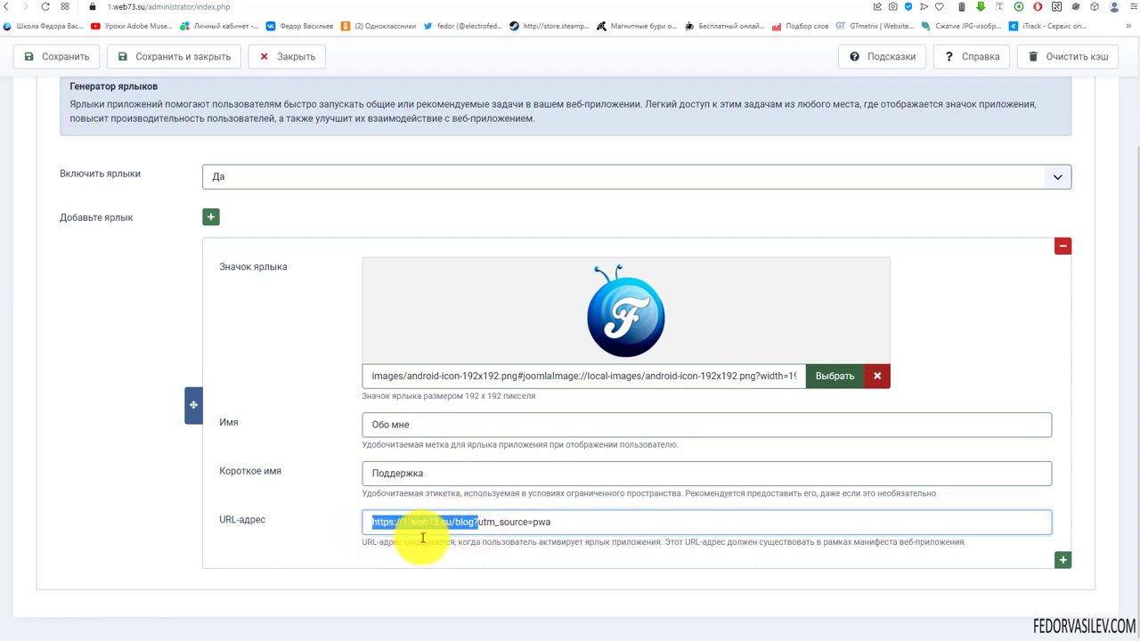
drag(464, 523, 294, 614)
click(476, 526)
drag(591, 521, 470, 525)
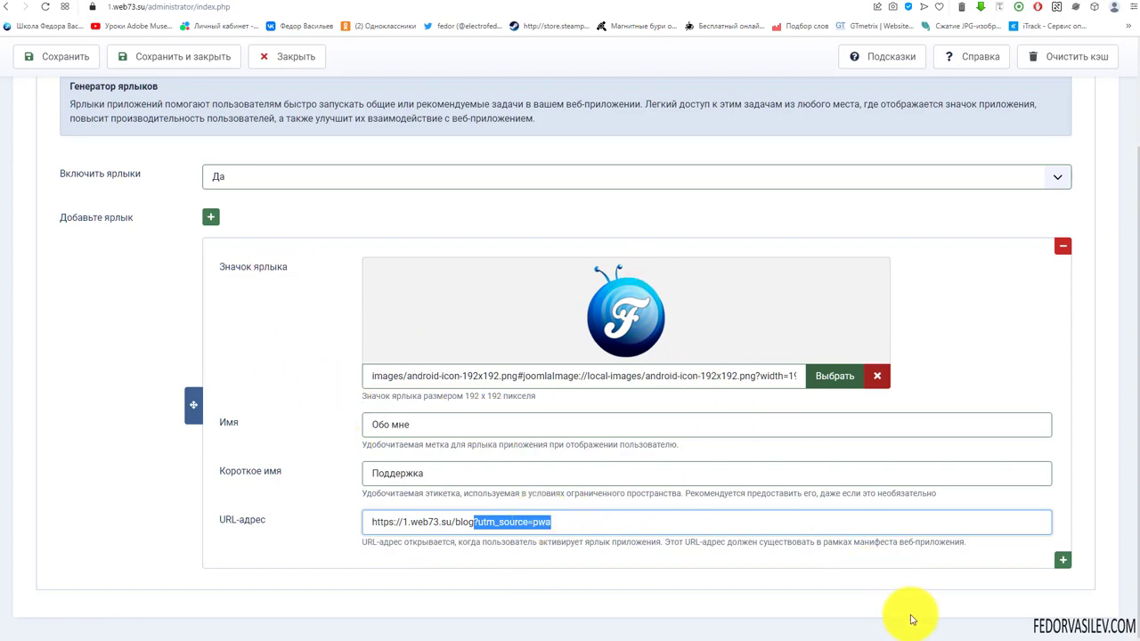
Add two more shortcut entries below the existing one and remove the last of them
click(1063, 560)
scroll(677, 394, down, 4)
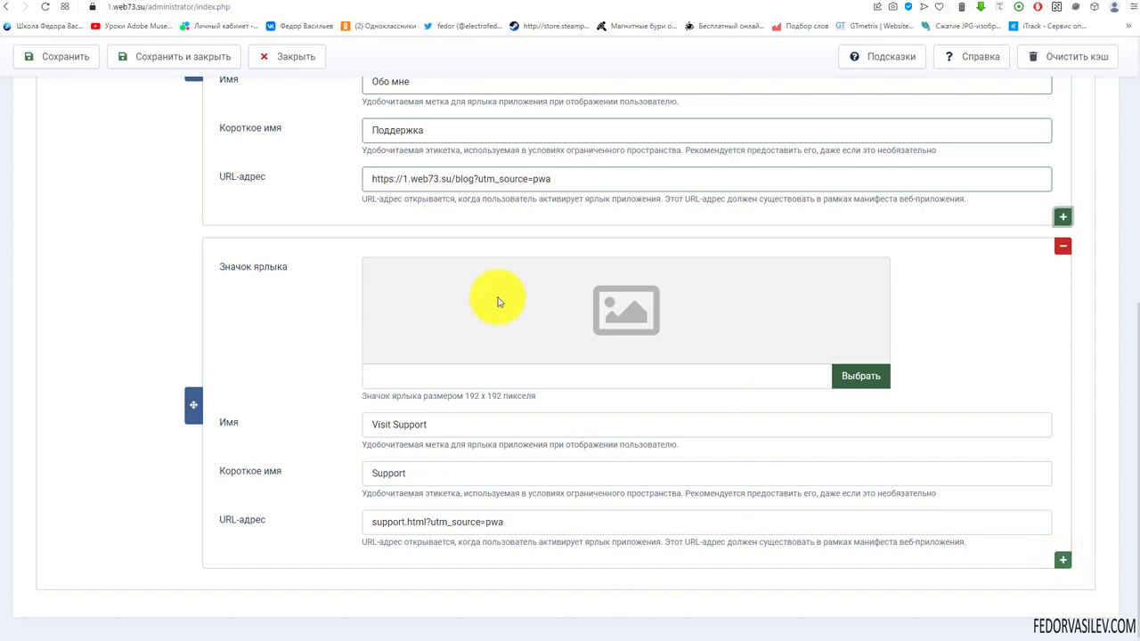
click(1061, 559)
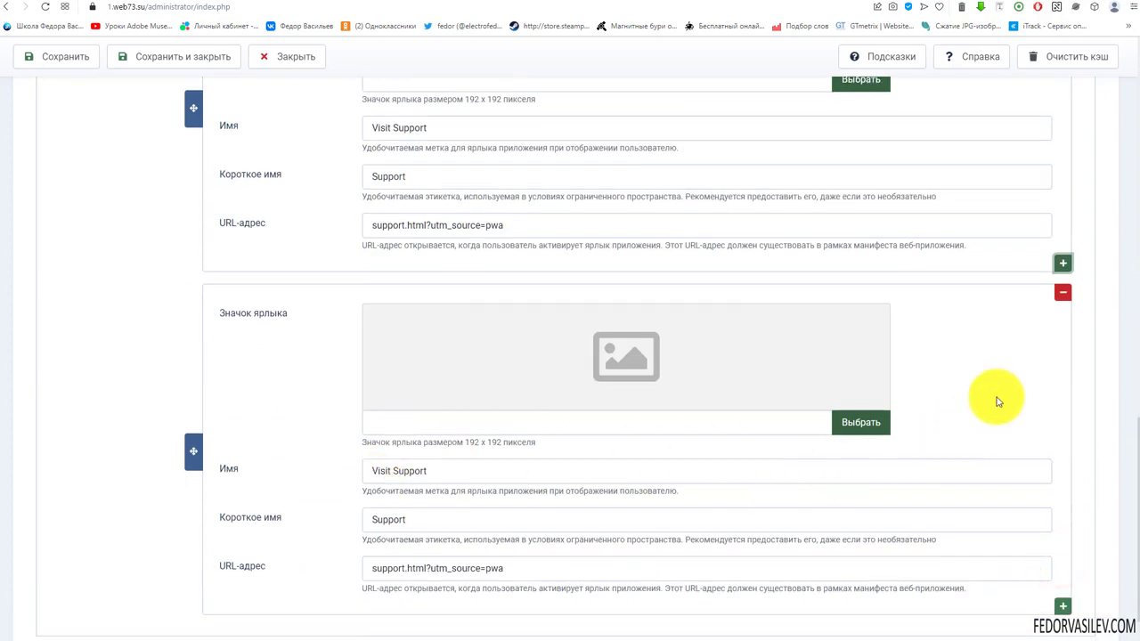
click(1064, 294)
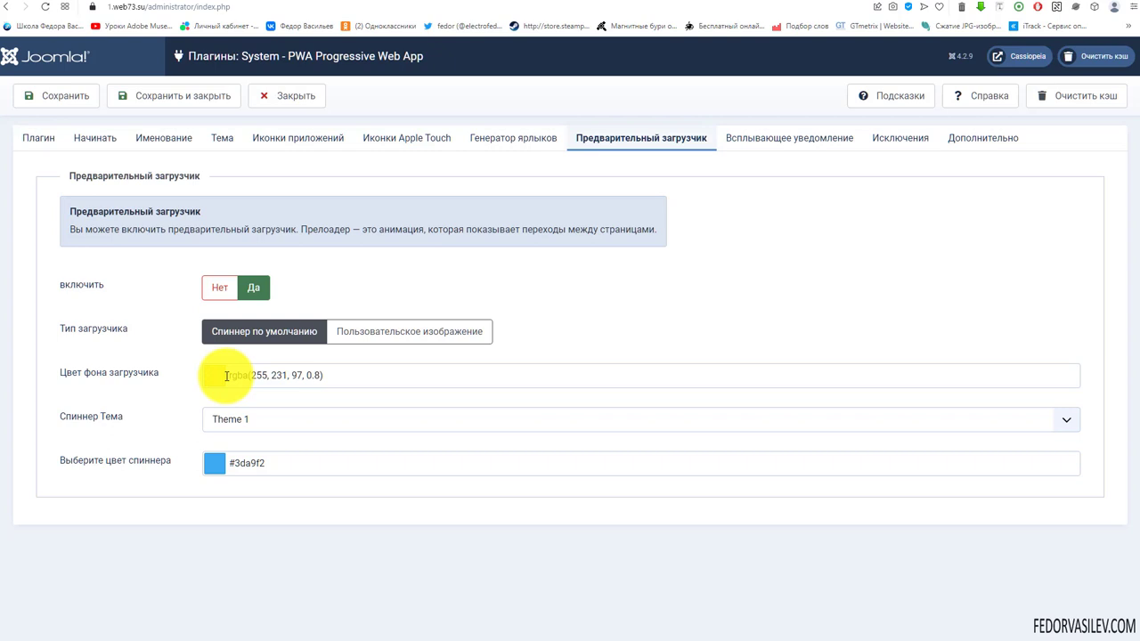
In the Предварительный загрузчик settings, set the loader type to Пользовательское изображение and switch the preloader off with Нет
click(361, 332)
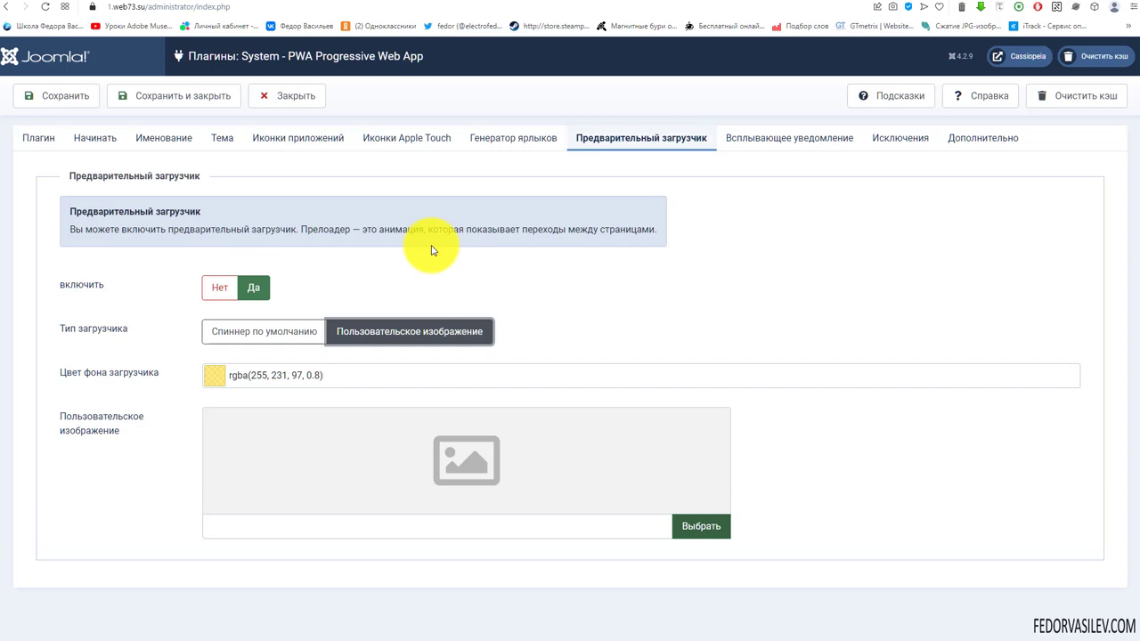
click(219, 287)
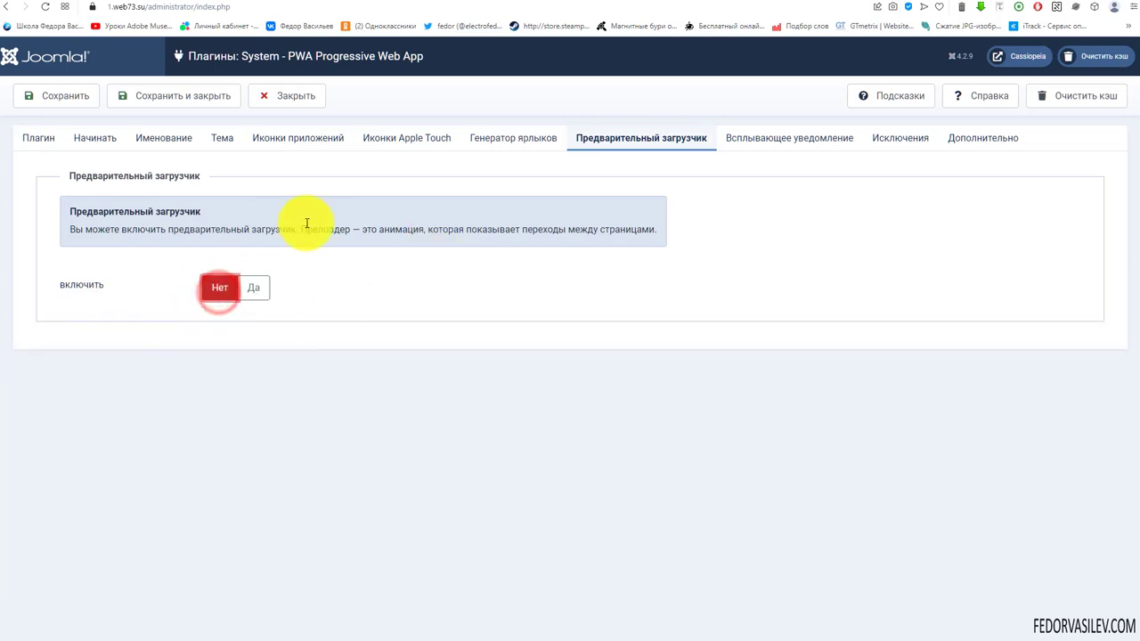
click(261, 294)
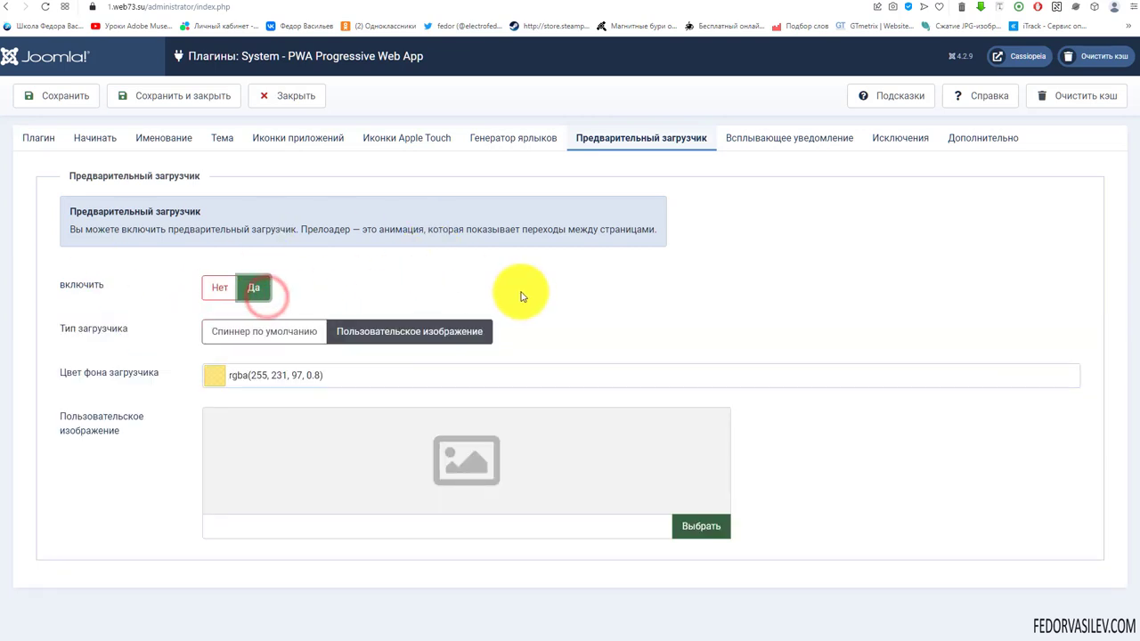
click(222, 290)
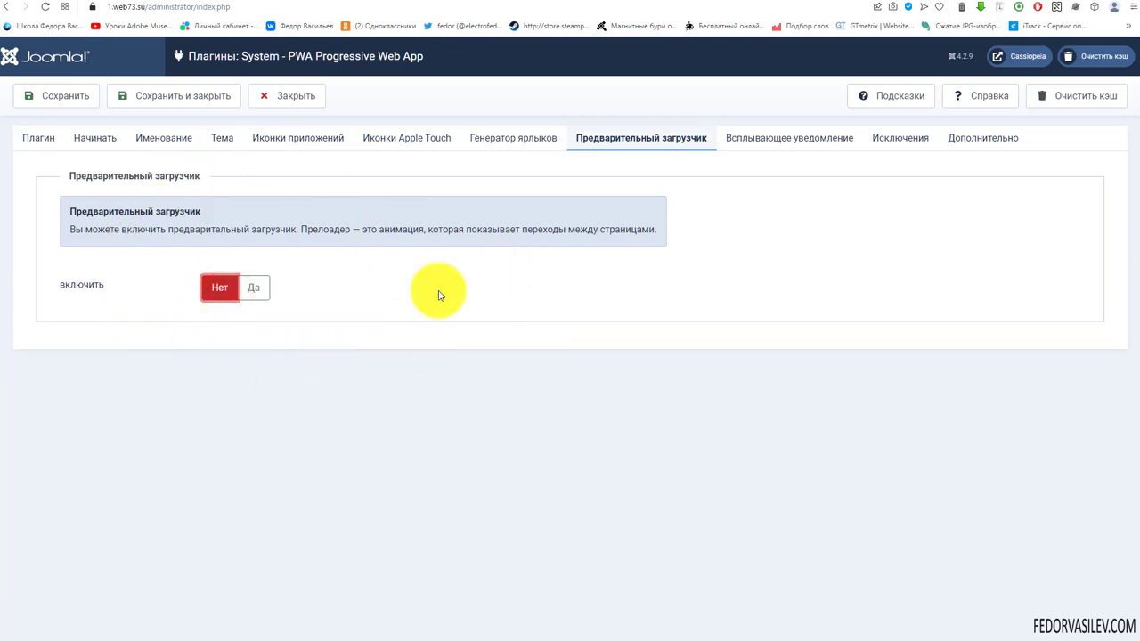
Open the Всплывающее уведомление settings and examine the sender ID field for push notifications
click(770, 148)
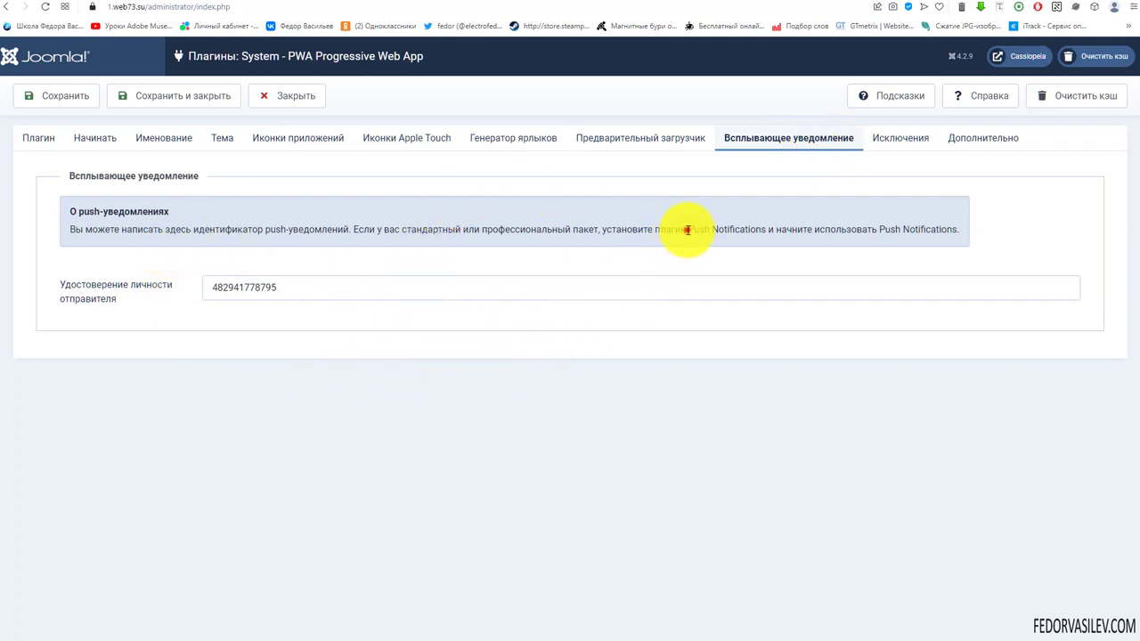
drag(770, 235, 769, 235)
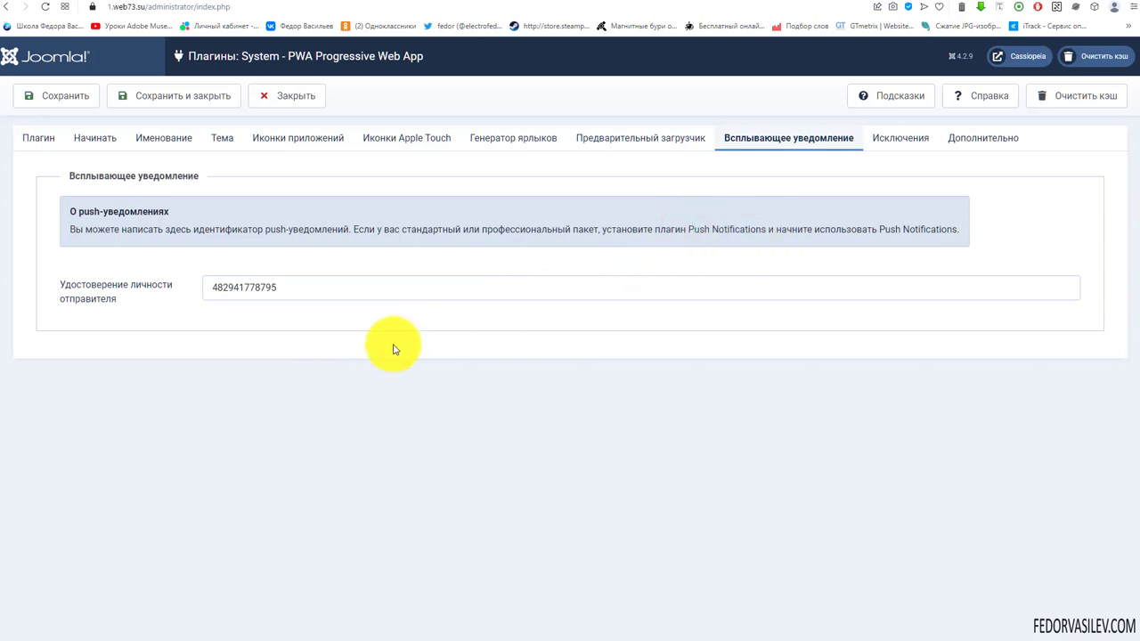
drag(305, 285, 178, 298)
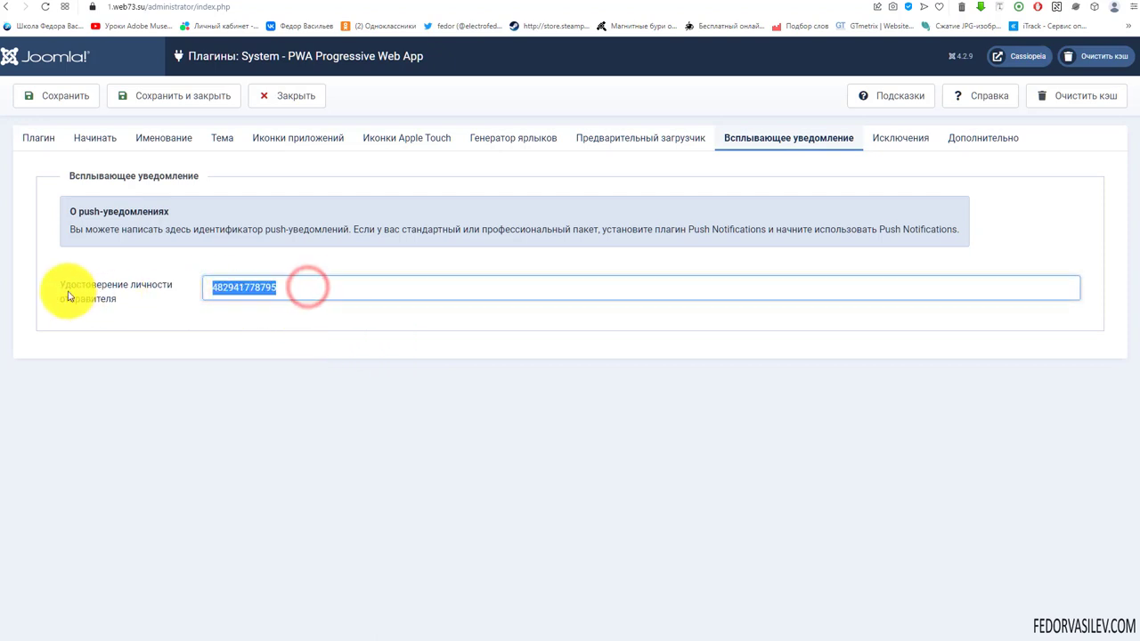
click(225, 285)
drag(299, 286, 163, 300)
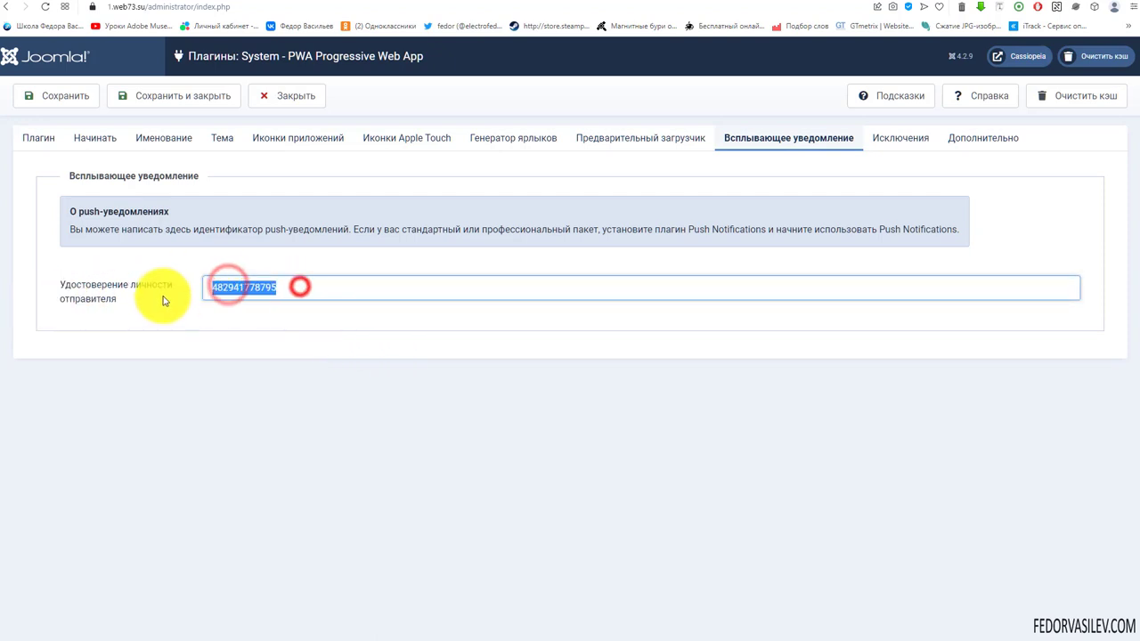
click(693, 229)
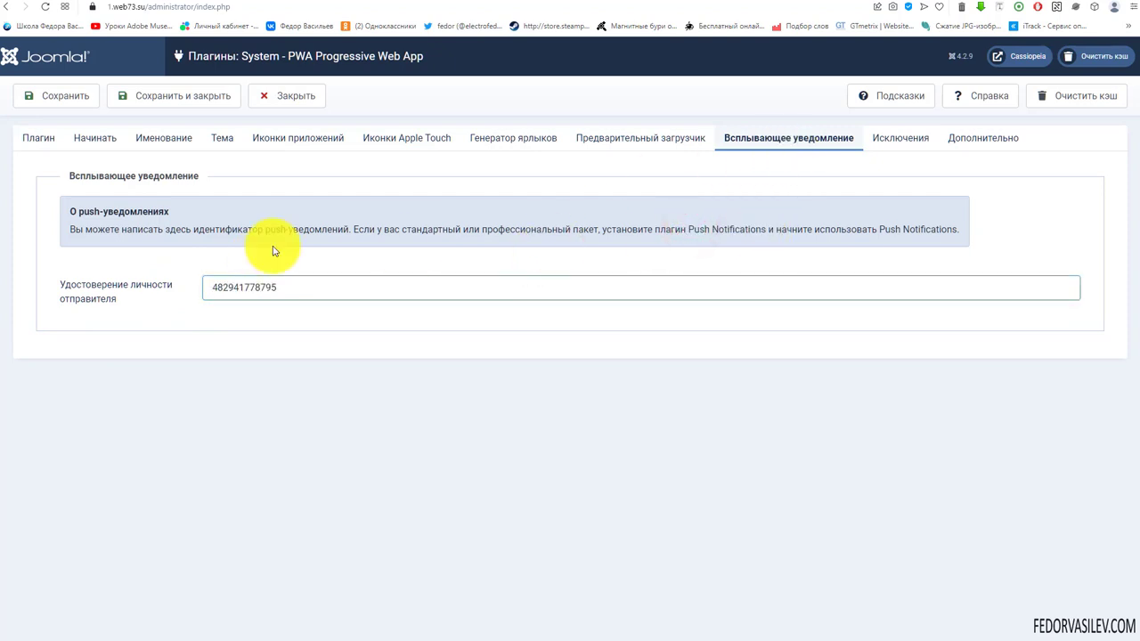
drag(301, 283, 170, 288)
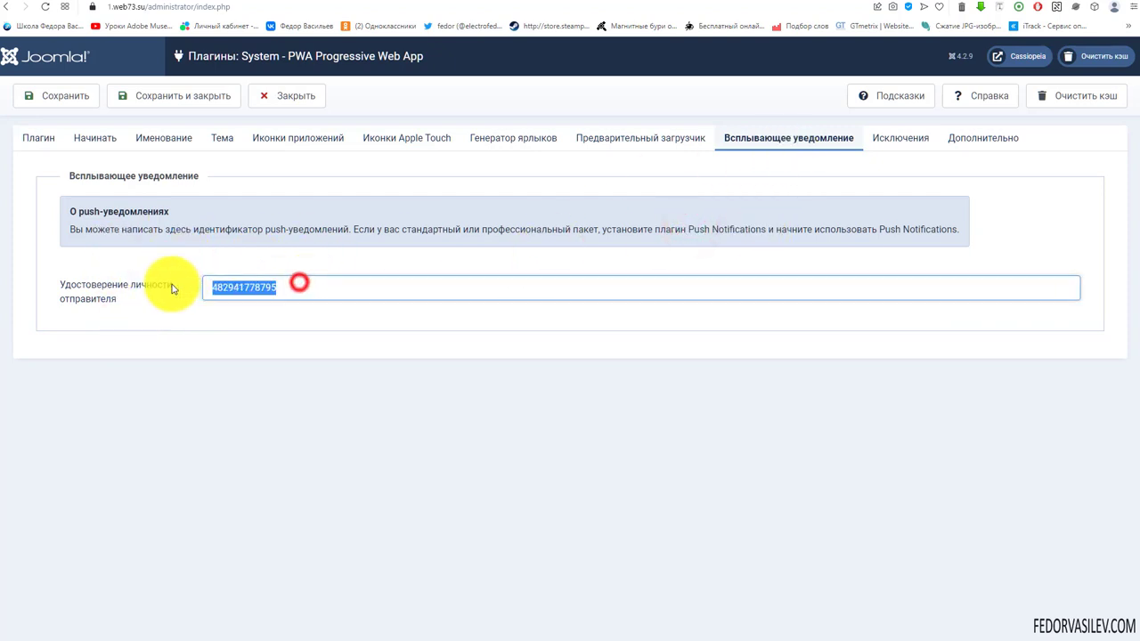
click(794, 163)
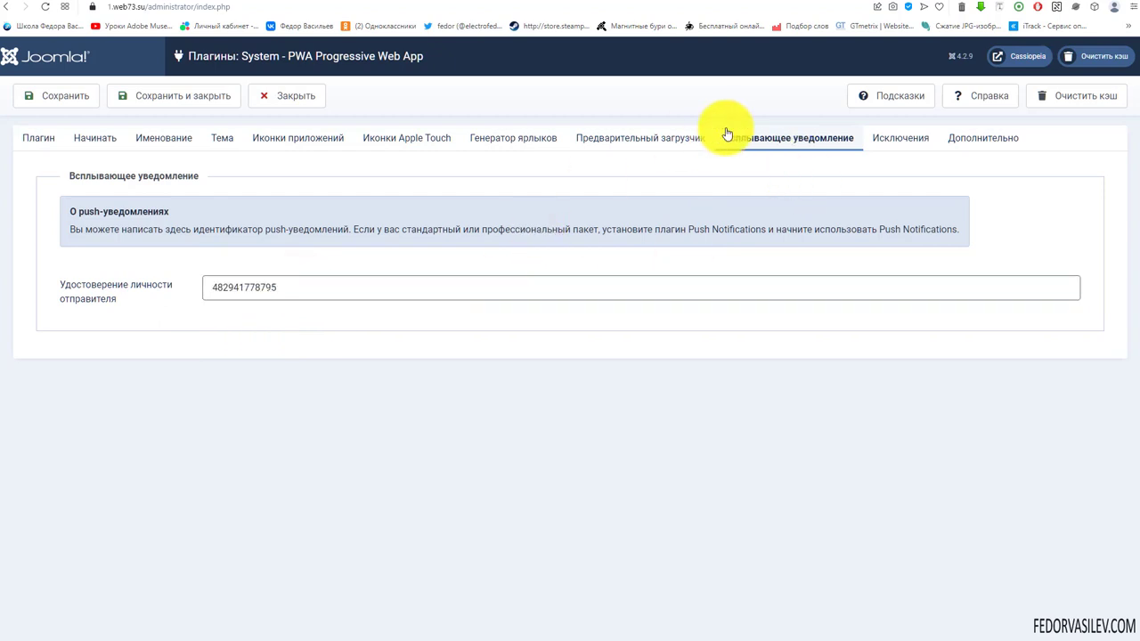
drag(318, 288, 211, 275)
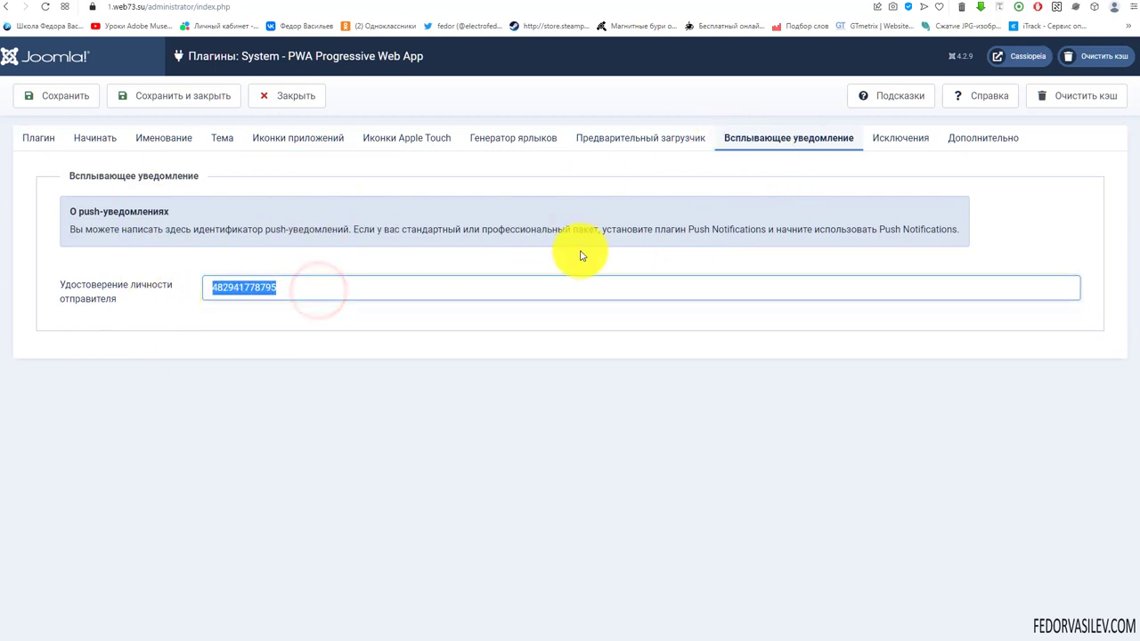
Read the push notification note about installing the Push Notifications plugin
drag(684, 225, 796, 229)
click(601, 276)
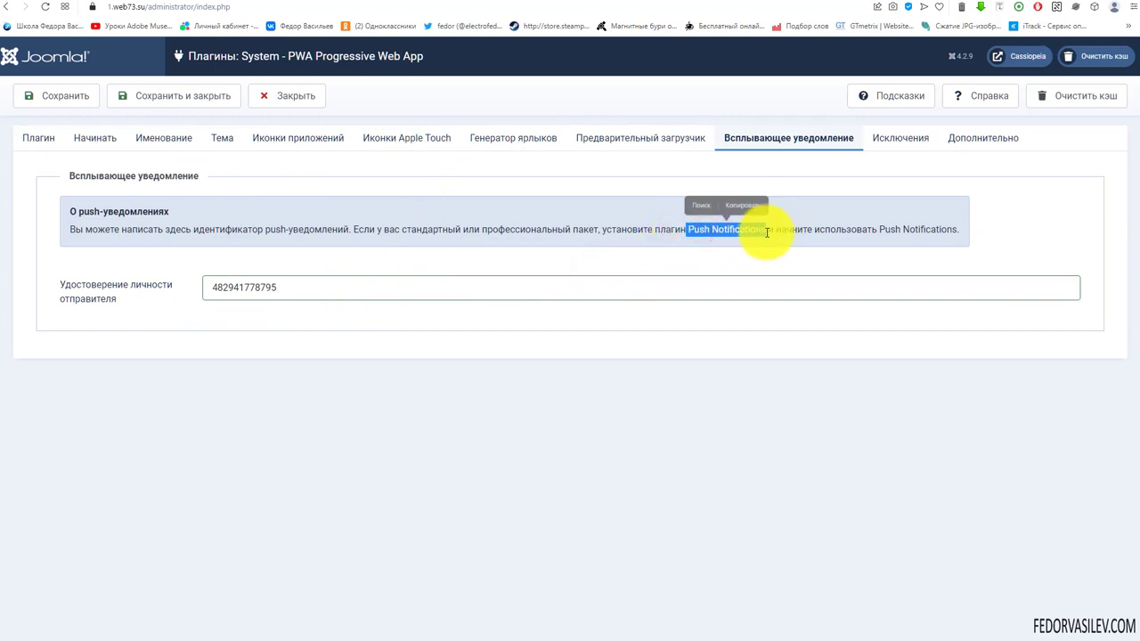
click(739, 229)
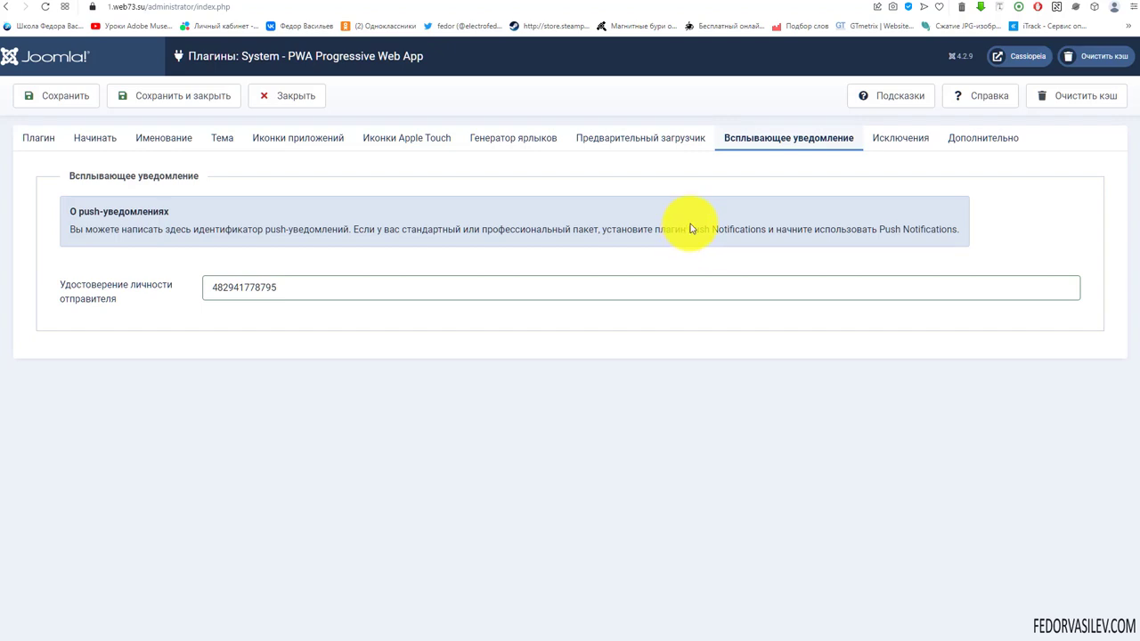
drag(689, 229, 764, 229)
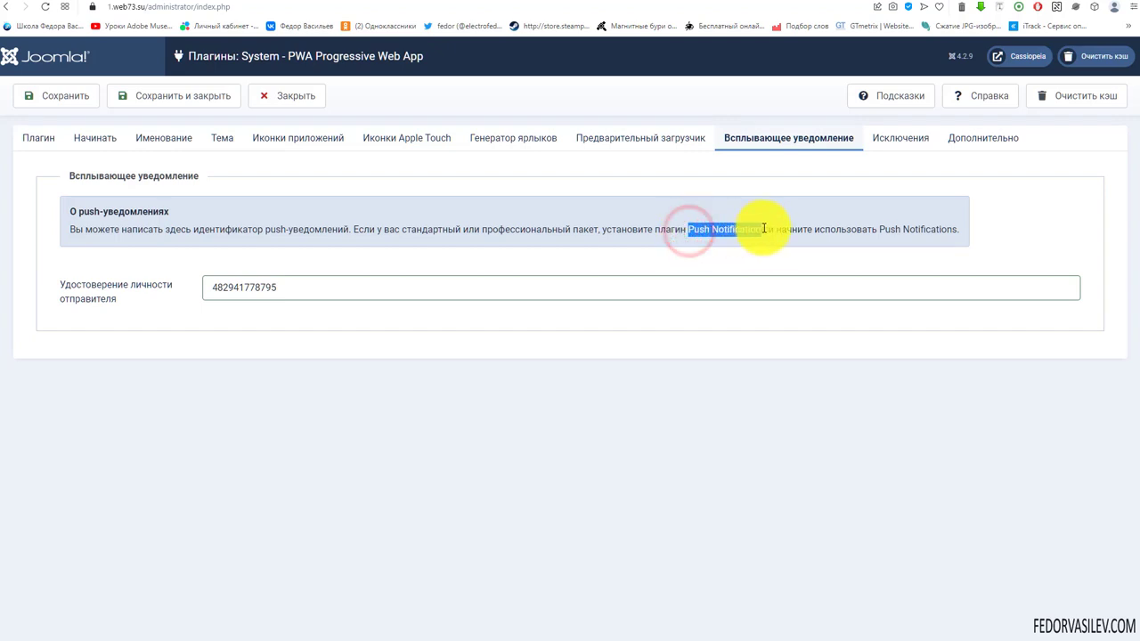
Open the Исключения settings and look through the menu items that can be excluded from the cache
click(900, 140)
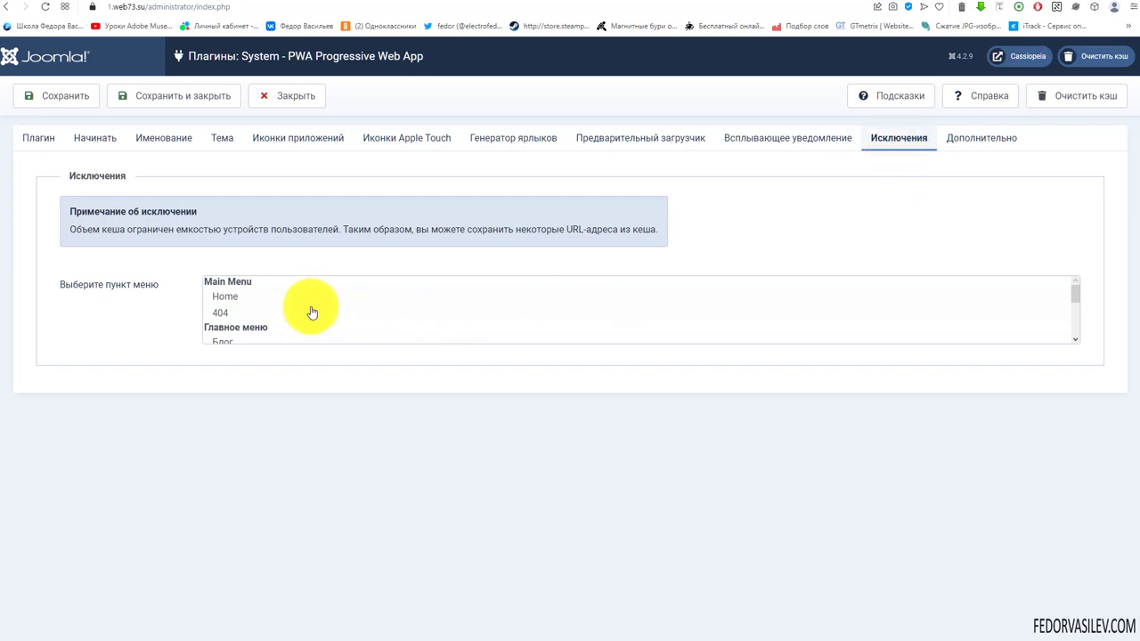
scroll(262, 309, down, 5)
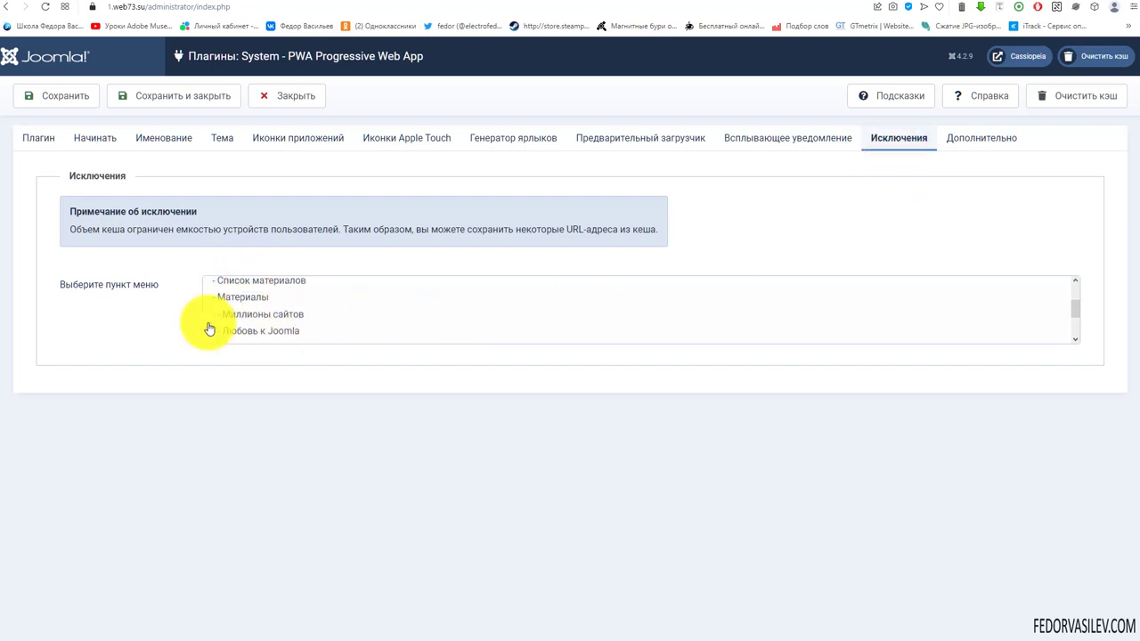
scroll(301, 282, down, 5)
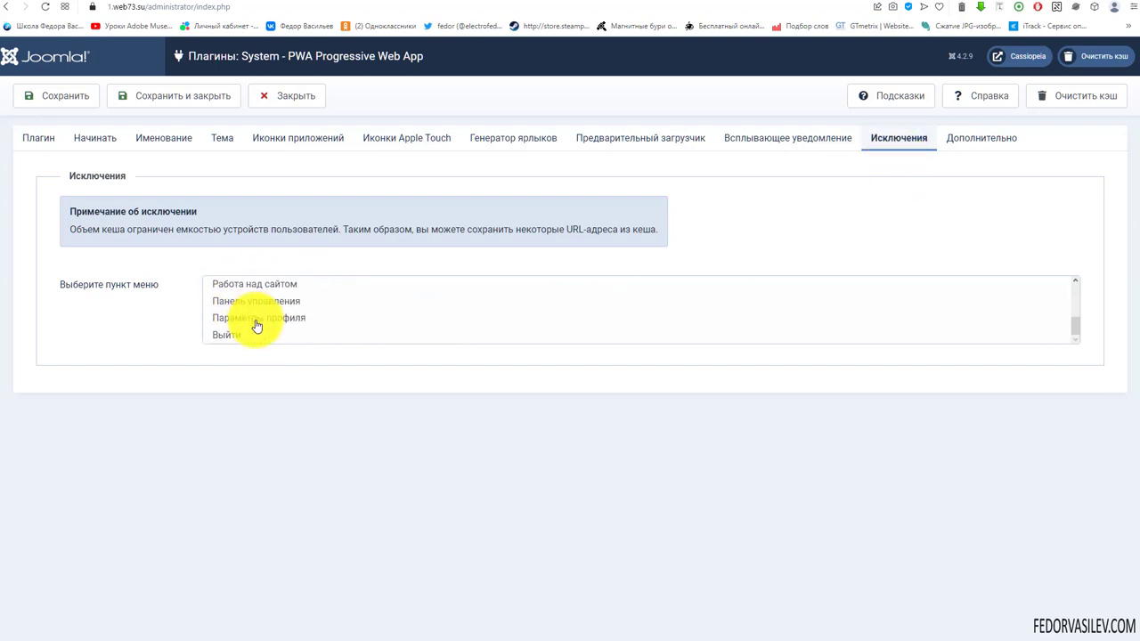
Select the Войти menu item in the Исключения list to exclude it from the cache
scroll(256, 319, up, 10)
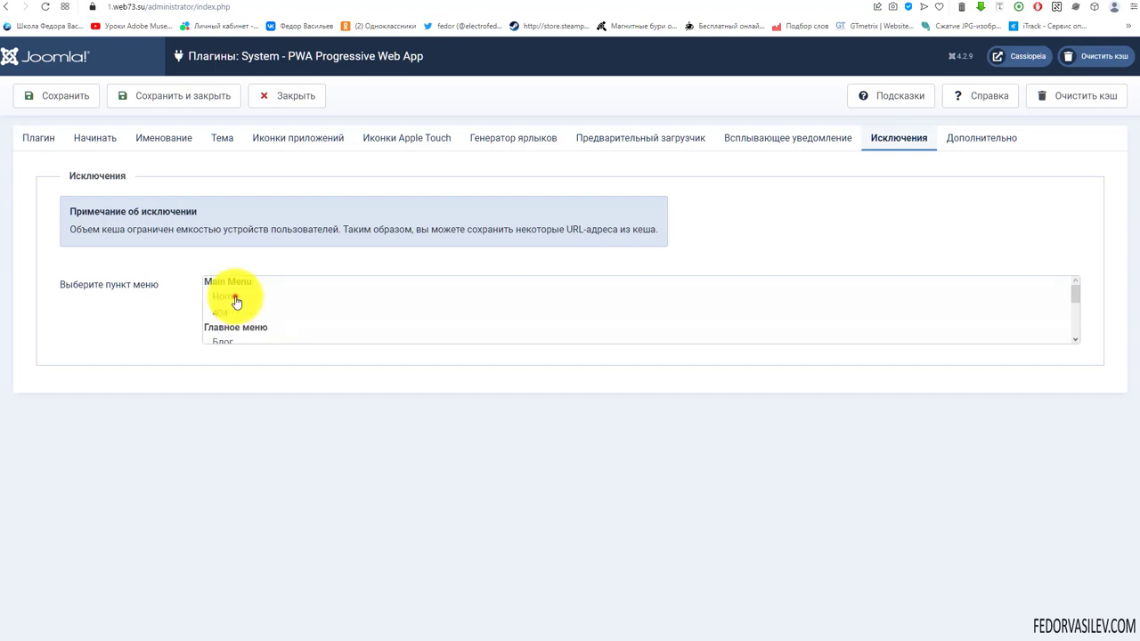
click(236, 301)
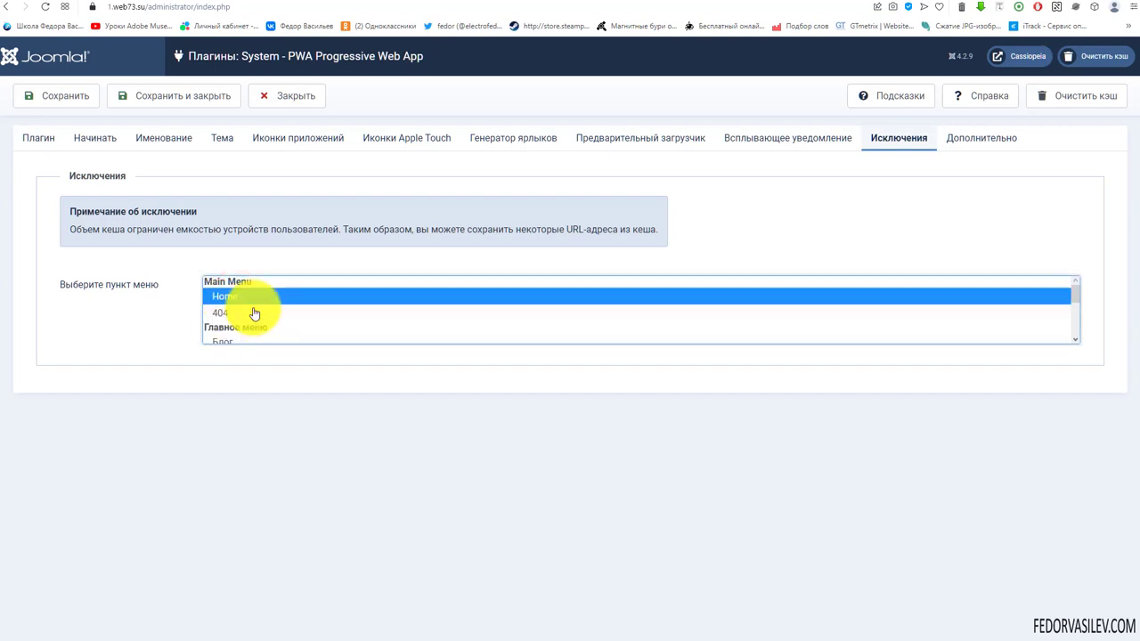
scroll(229, 326, down, 3)
click(229, 314)
scroll(249, 324, down, 3)
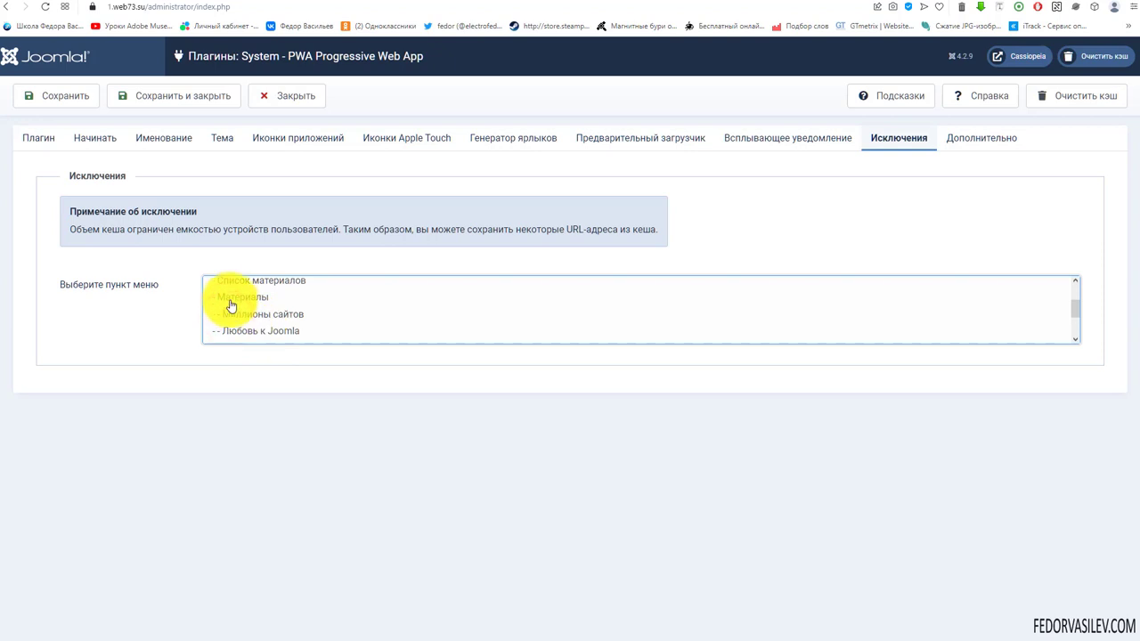
click(229, 297)
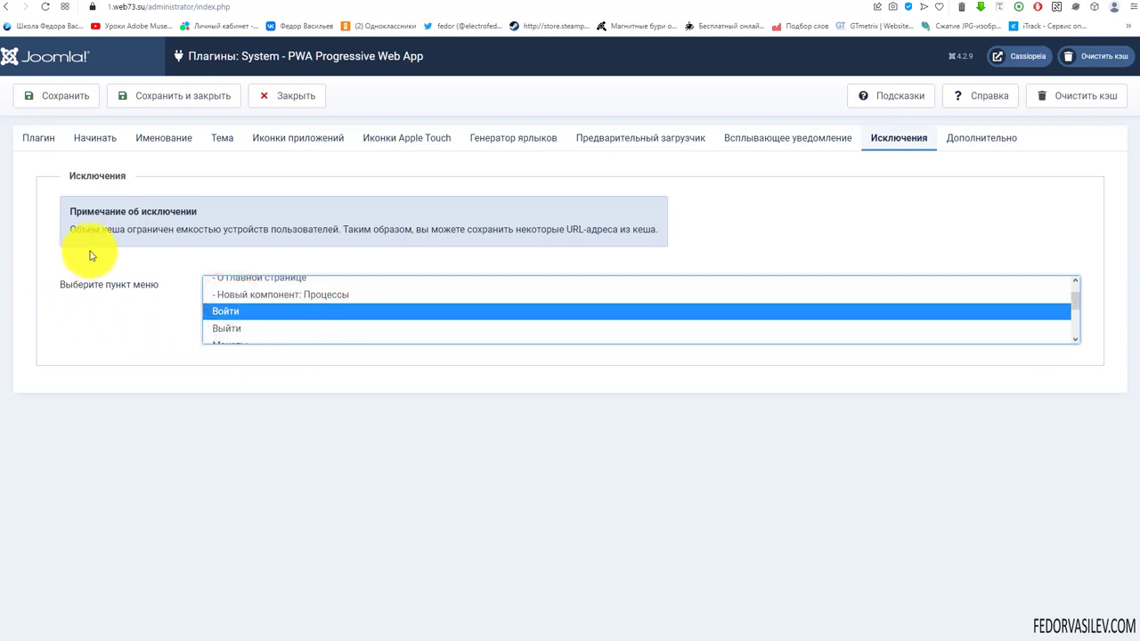
In the Дополнительно settings, set both Включить отладку and Воссоздать сервис-воркера to Нет
click(979, 143)
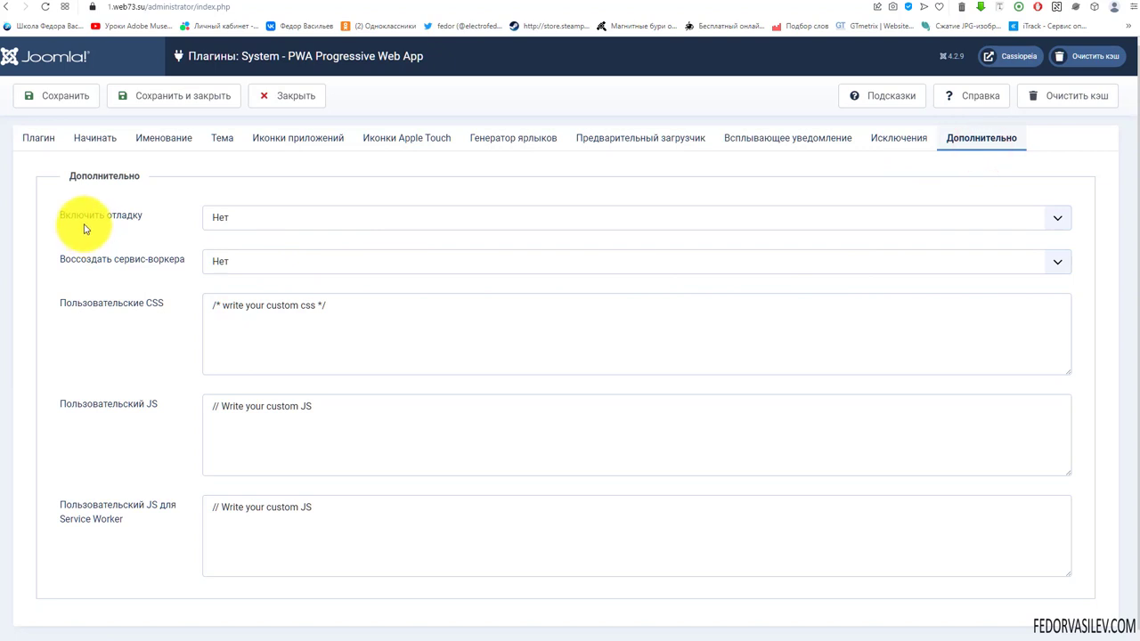
click(237, 216)
click(219, 242)
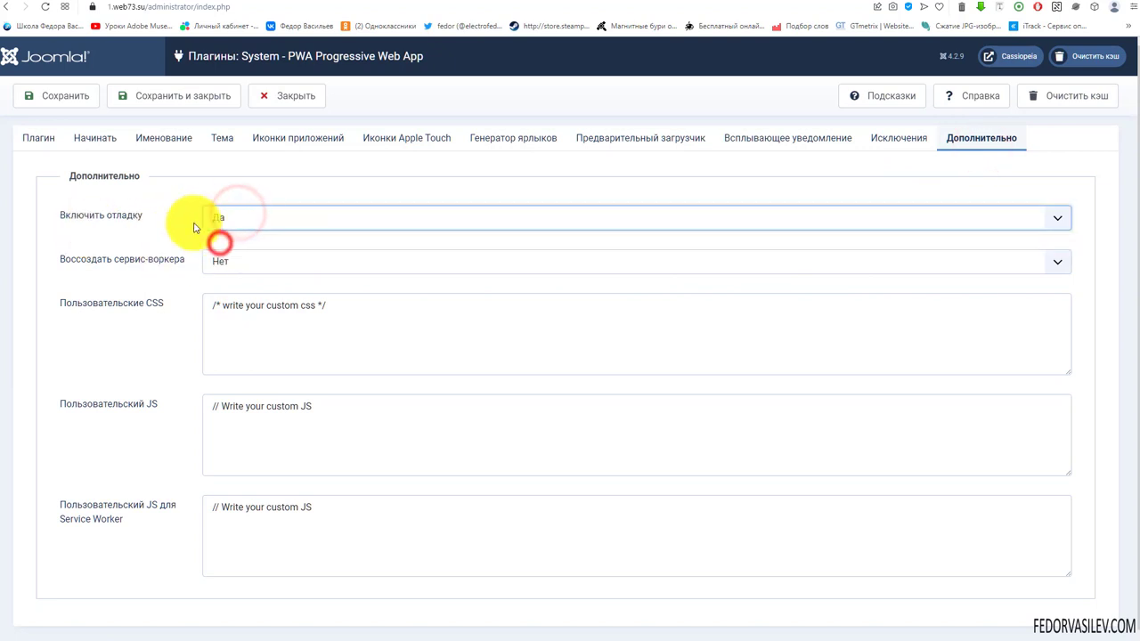
click(219, 216)
click(219, 234)
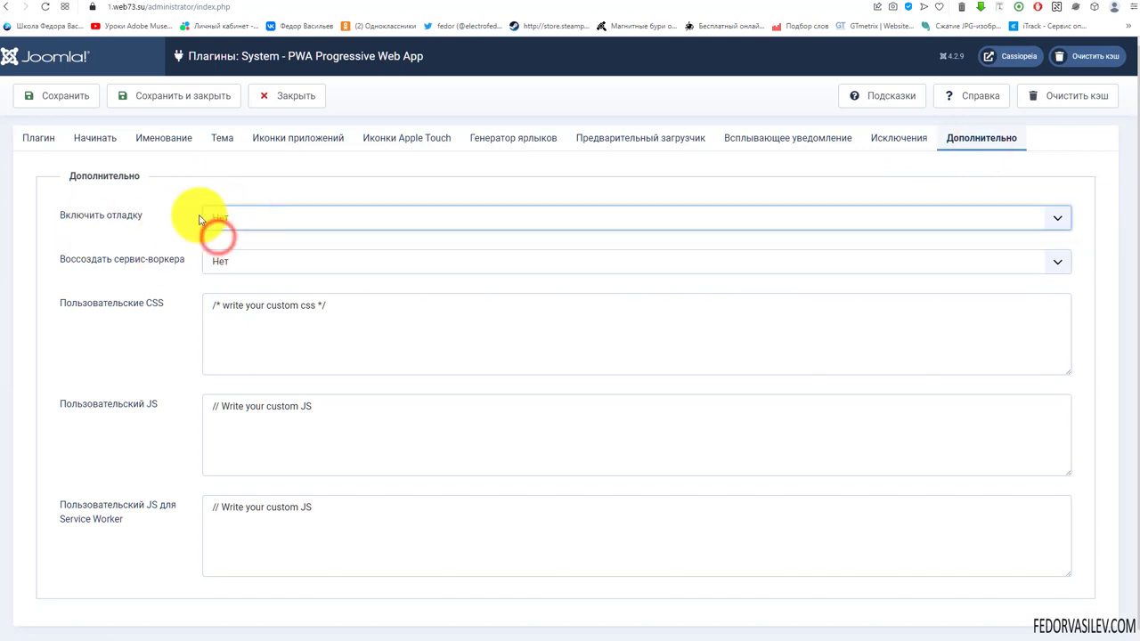
click(303, 267)
click(214, 278)
scroll(134, 294, down, 1)
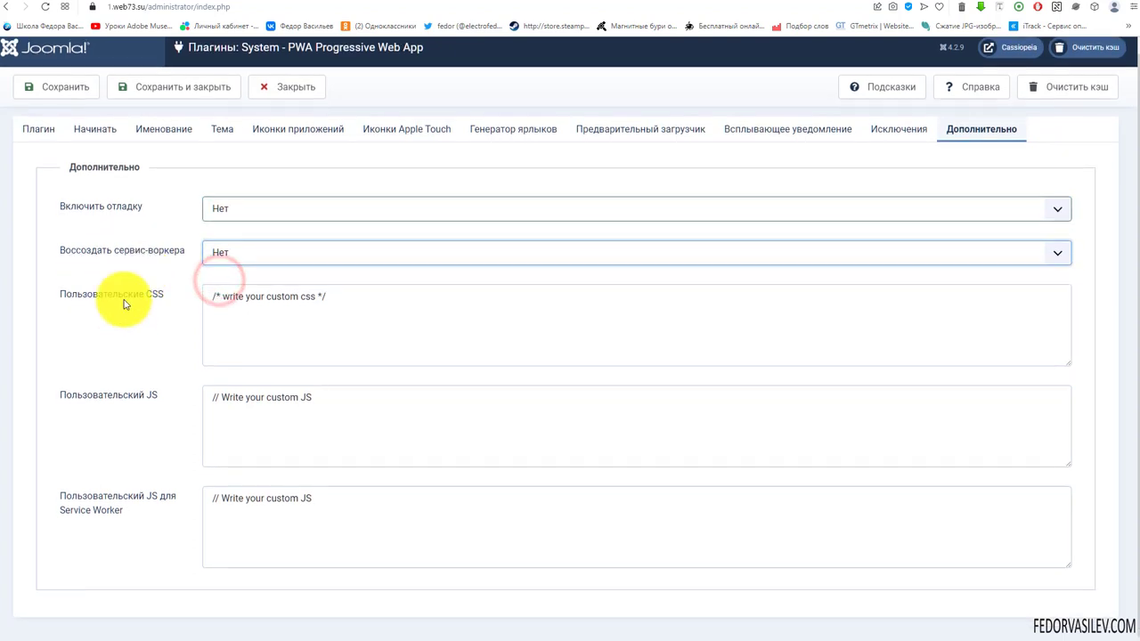
Examine the custom CSS, custom JS and Service Worker JS fields, and return to the Плагин settings
click(227, 303)
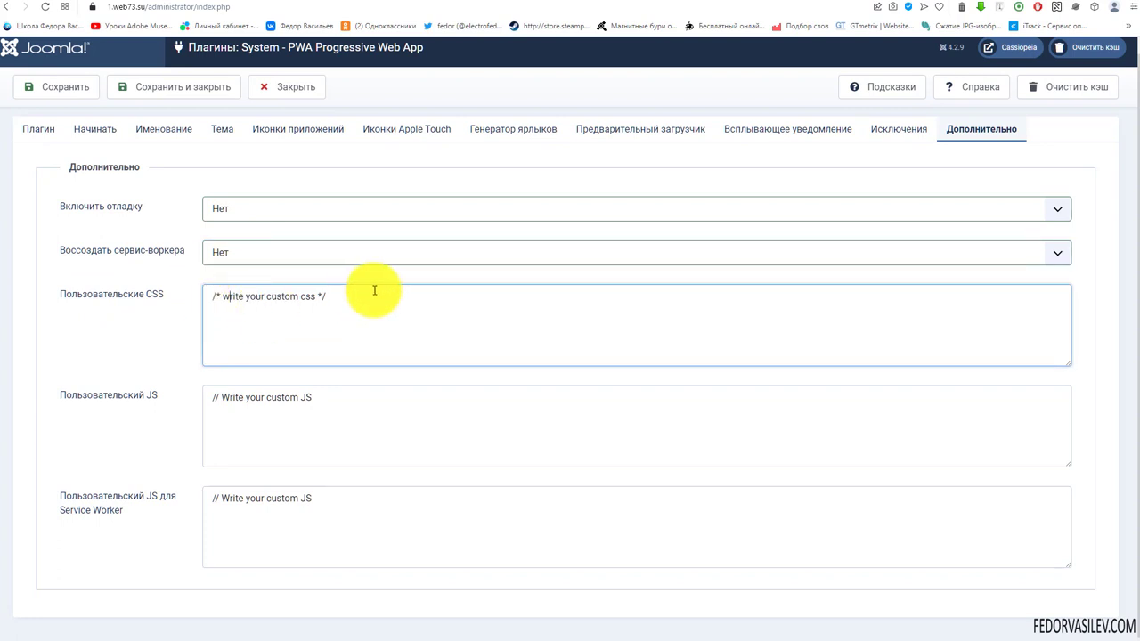
click(244, 390)
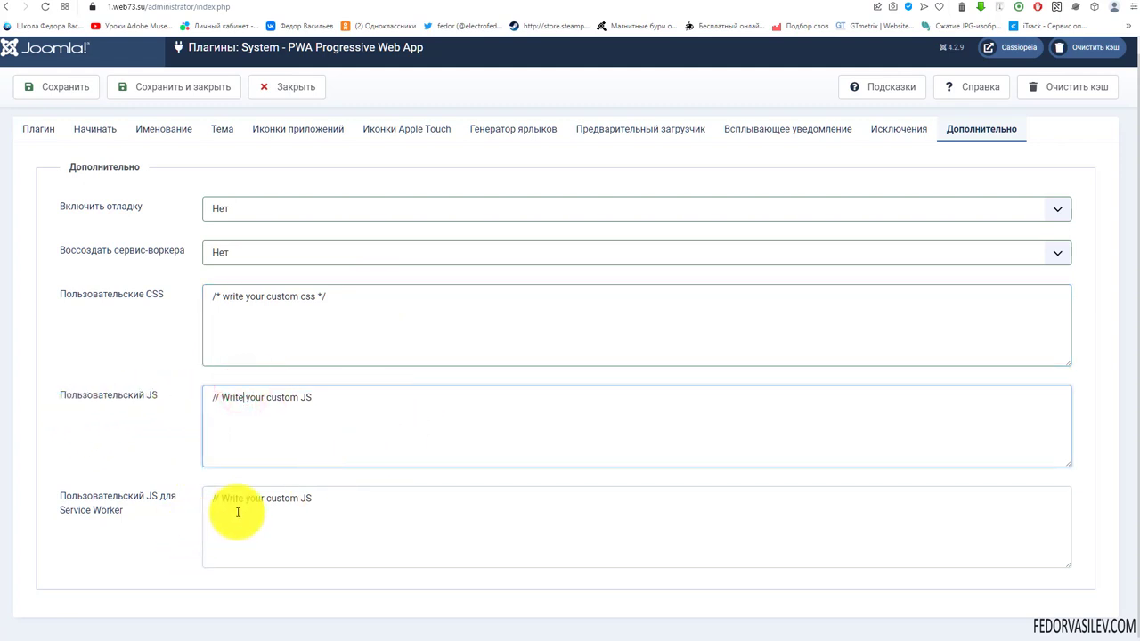
click(279, 501)
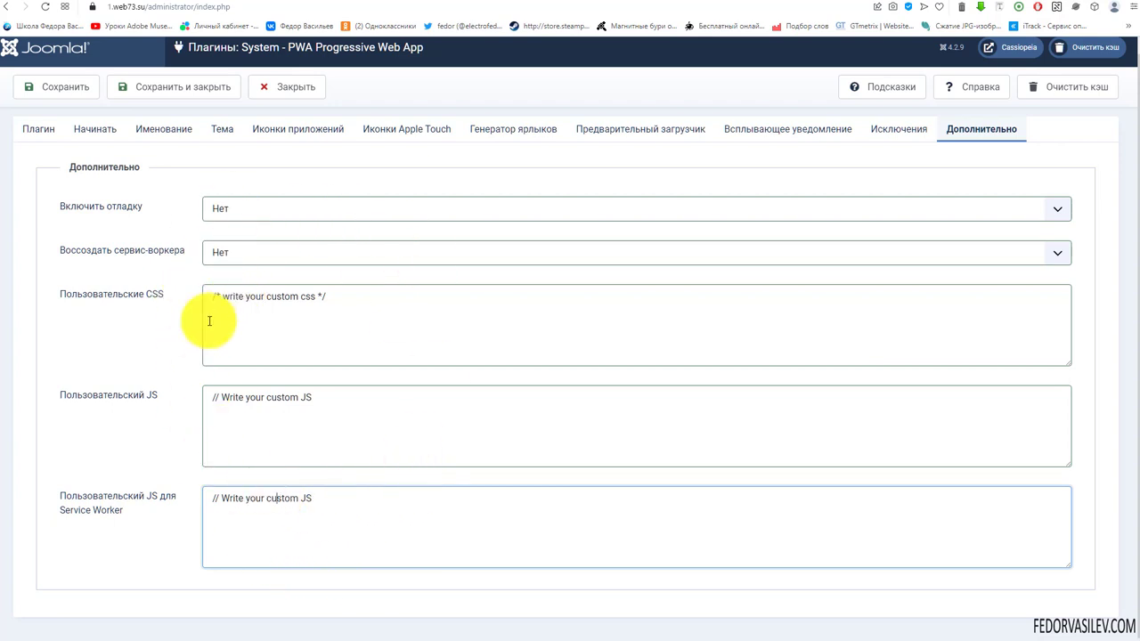
click(357, 300)
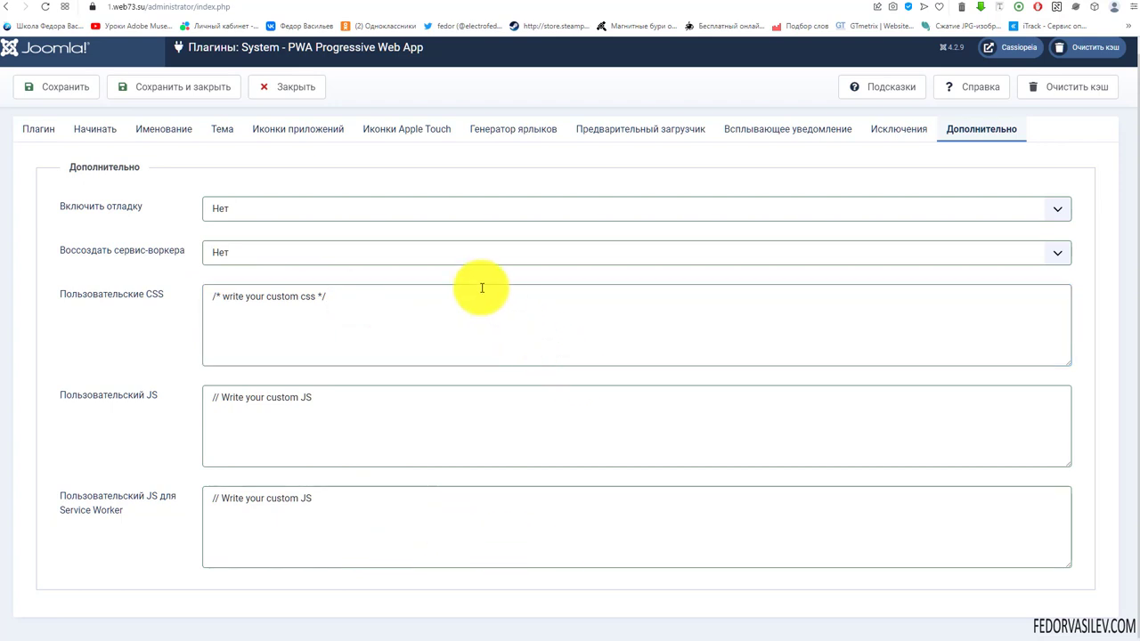
click(22, 131)
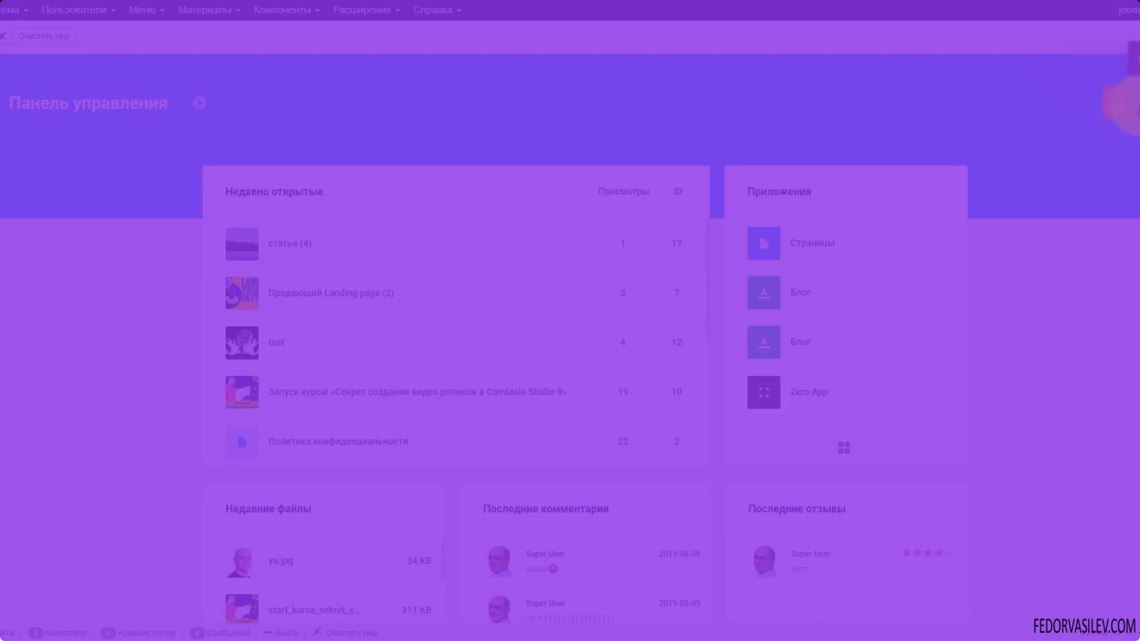
click(1119, 104)
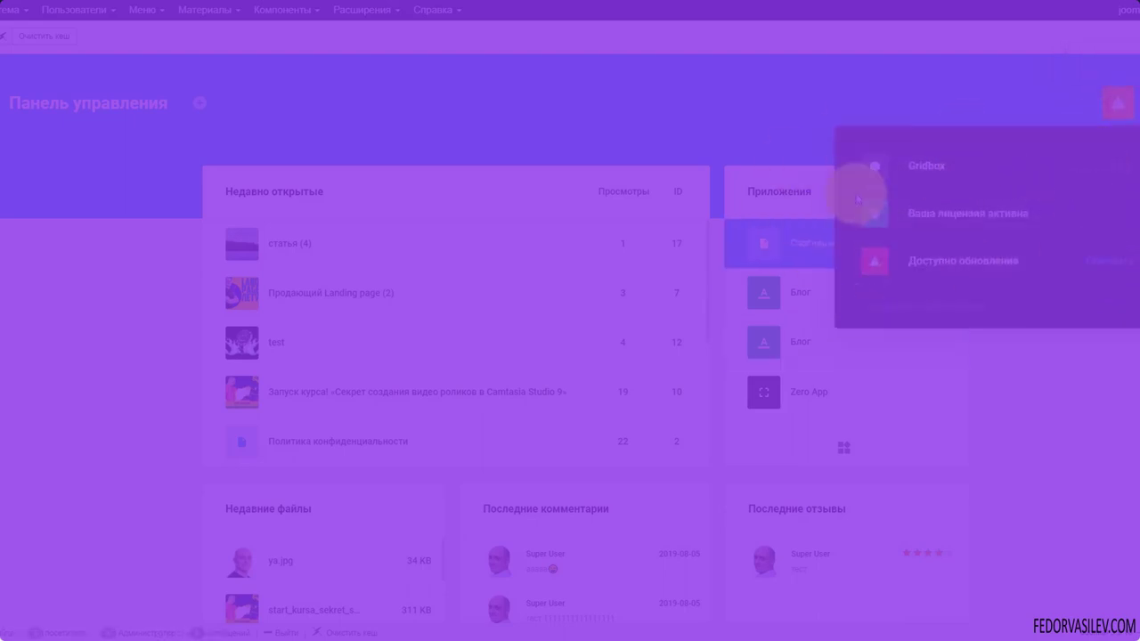
click(936, 218)
click(763, 392)
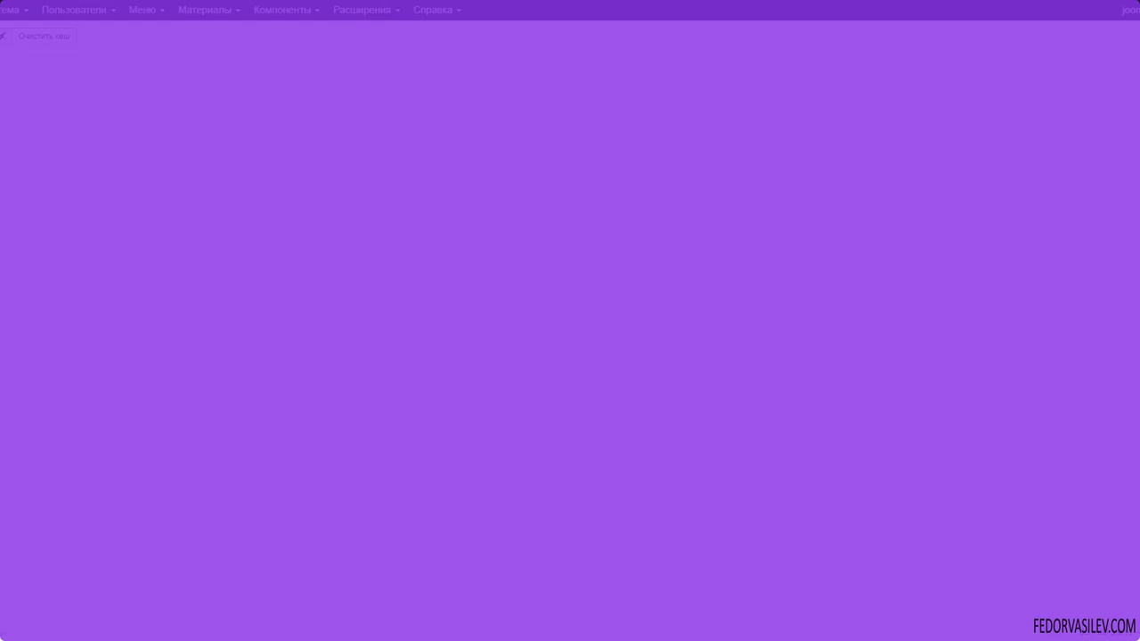
click(14, 215)
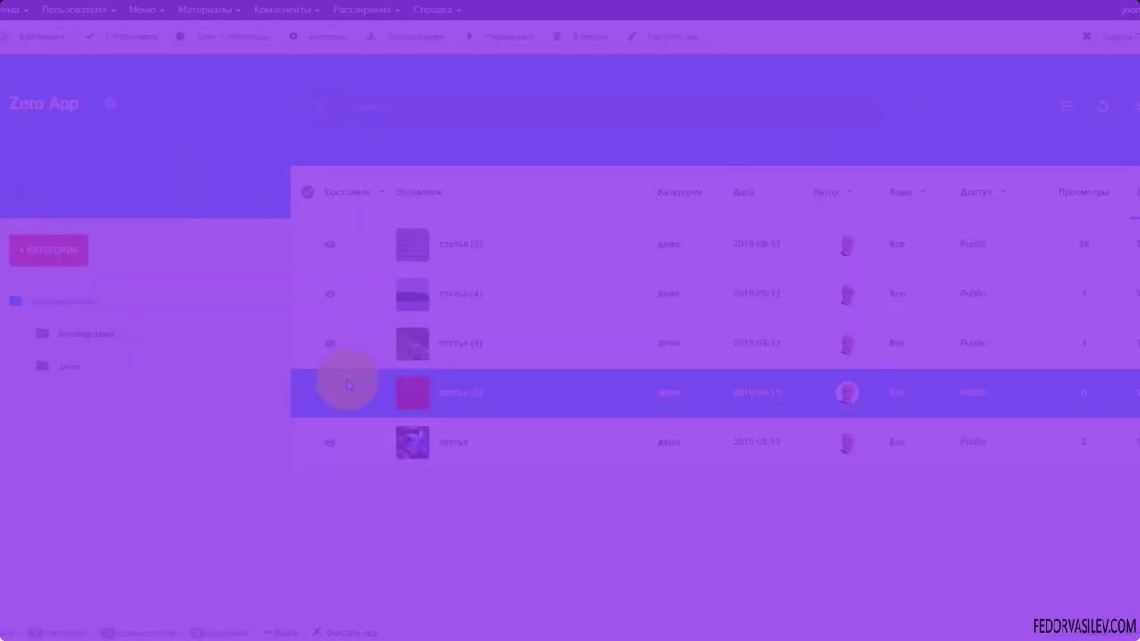
click(114, 111)
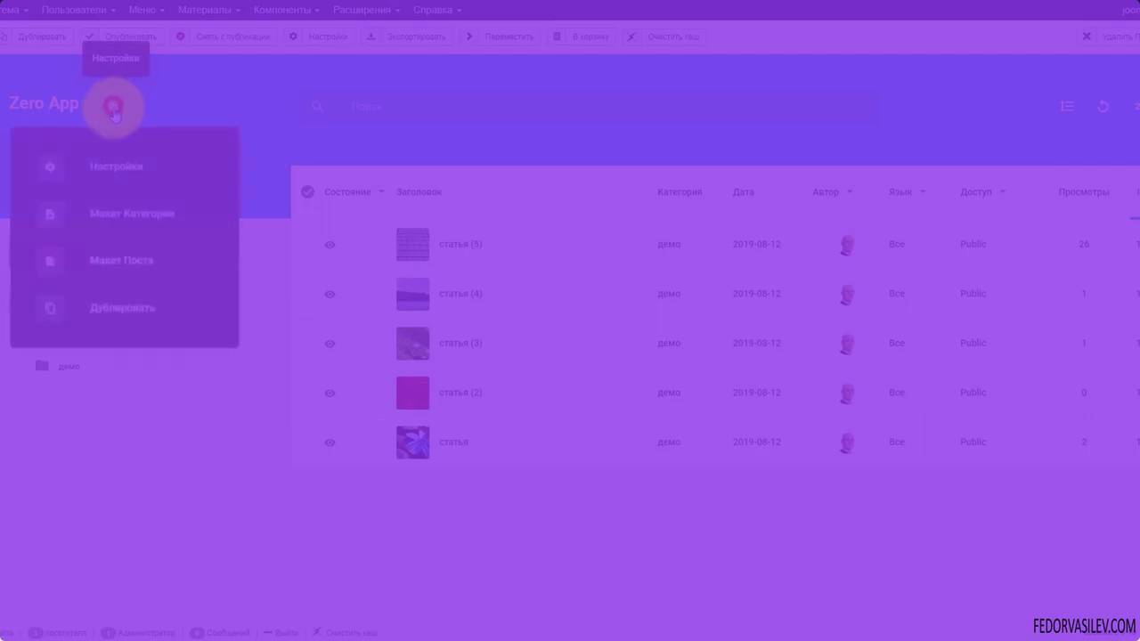